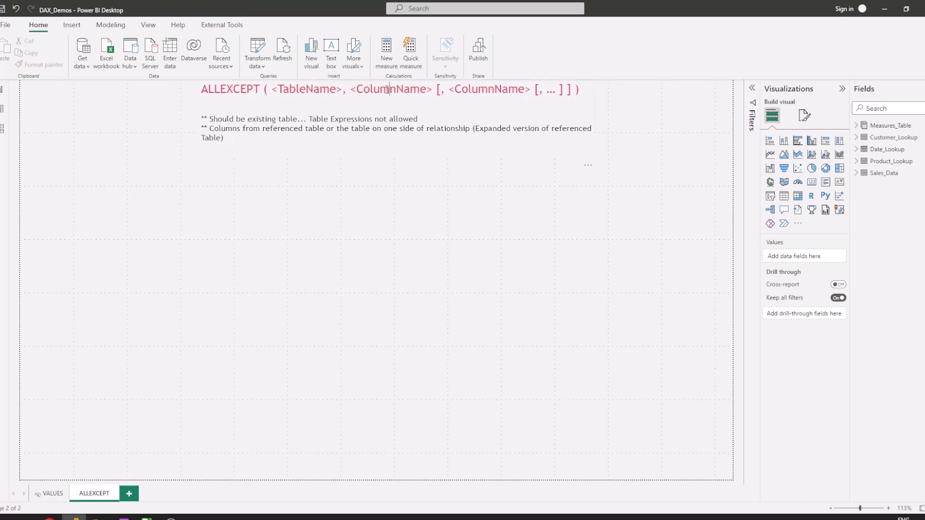
Step: Examine the ALLEXCEPT syntax, its table and column arguments, and the two notes about existing tables and expanded-table columns
click(389, 89)
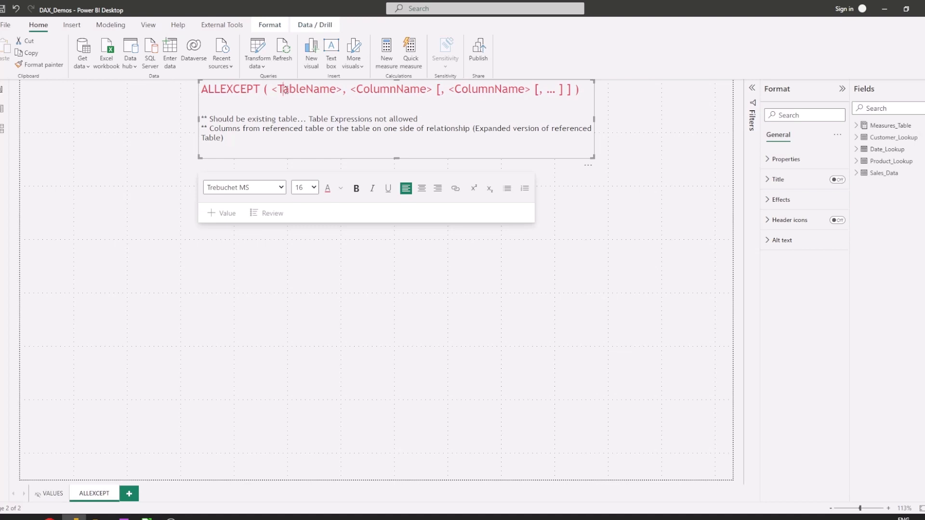
drag(279, 86, 336, 89)
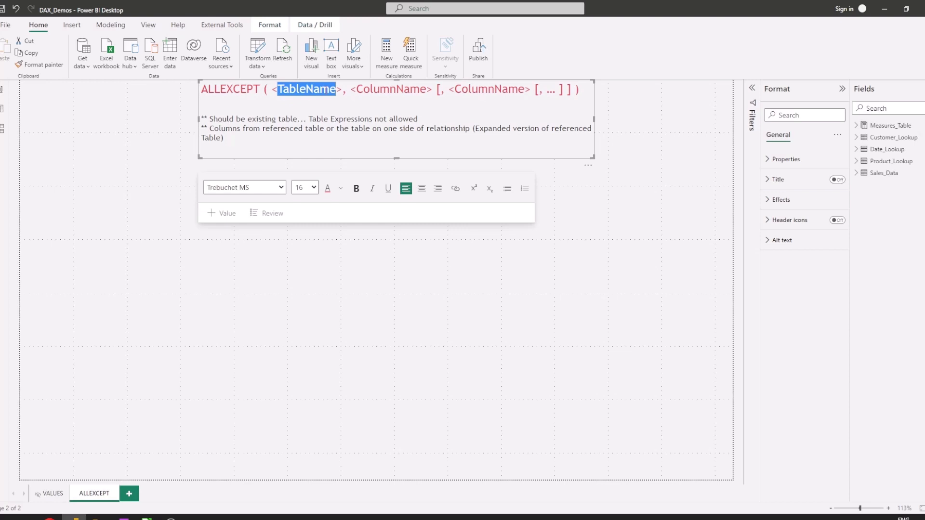
drag(350, 90, 490, 92)
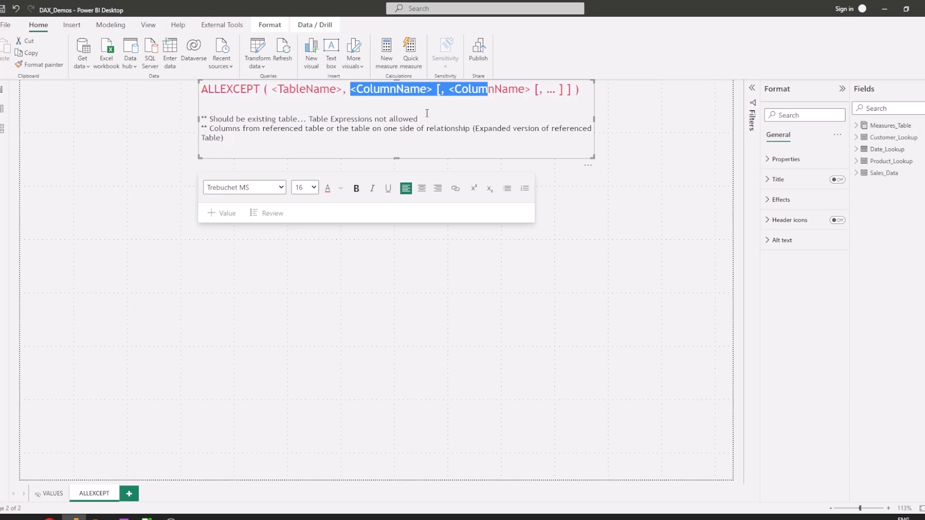
drag(418, 119, 211, 116)
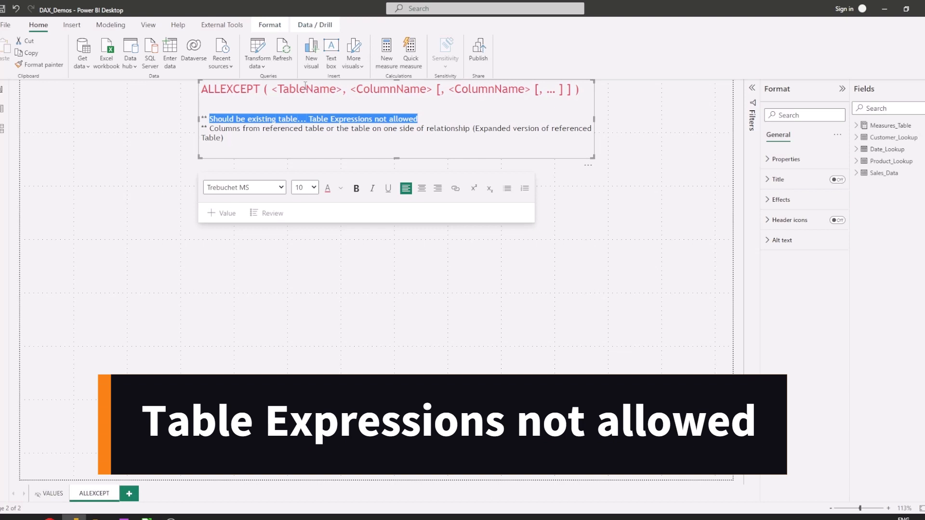
drag(336, 89, 278, 96)
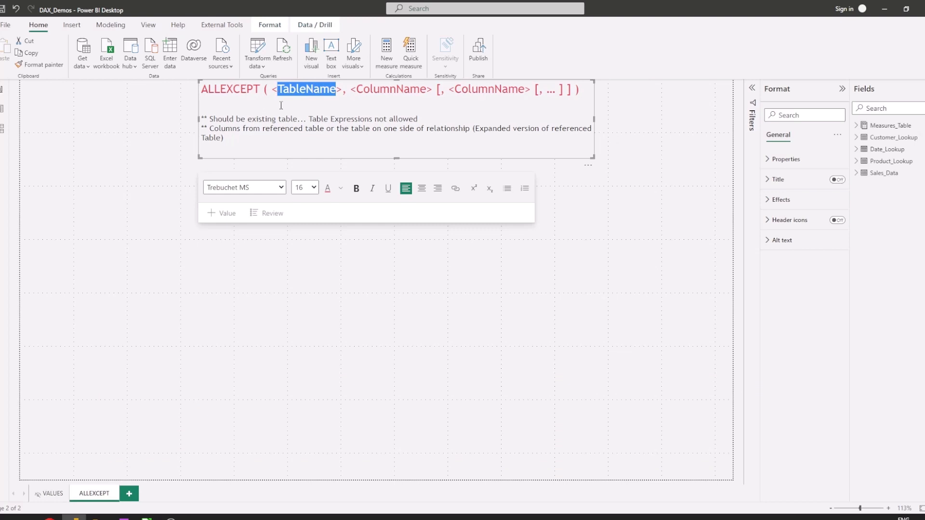
click(225, 140)
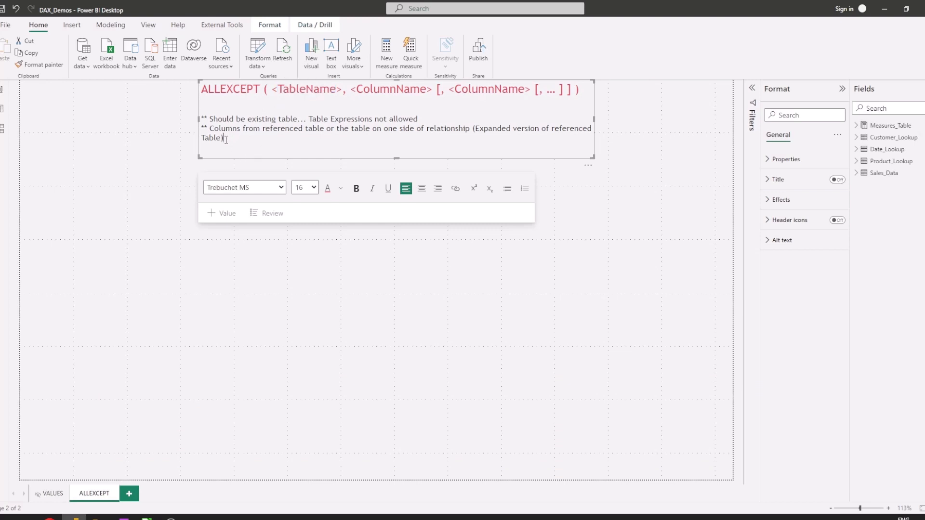
drag(226, 140, 210, 129)
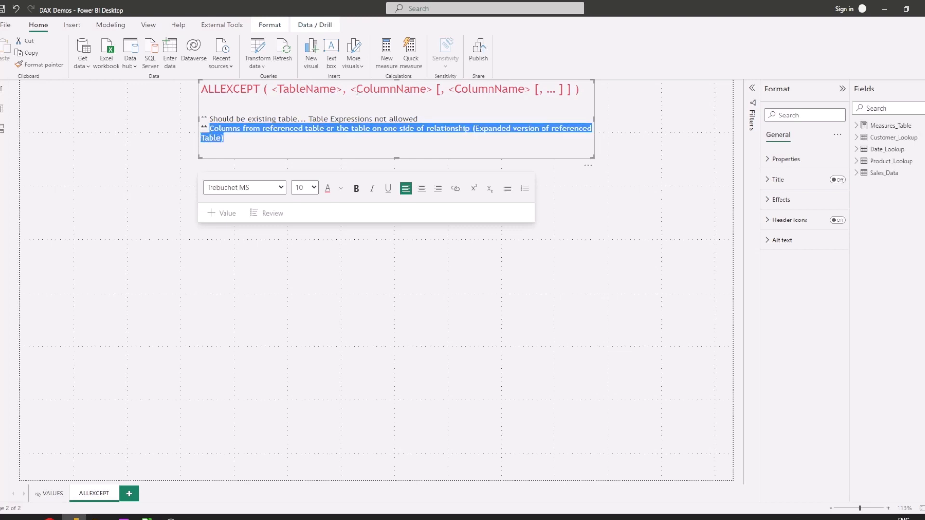
click(357, 91)
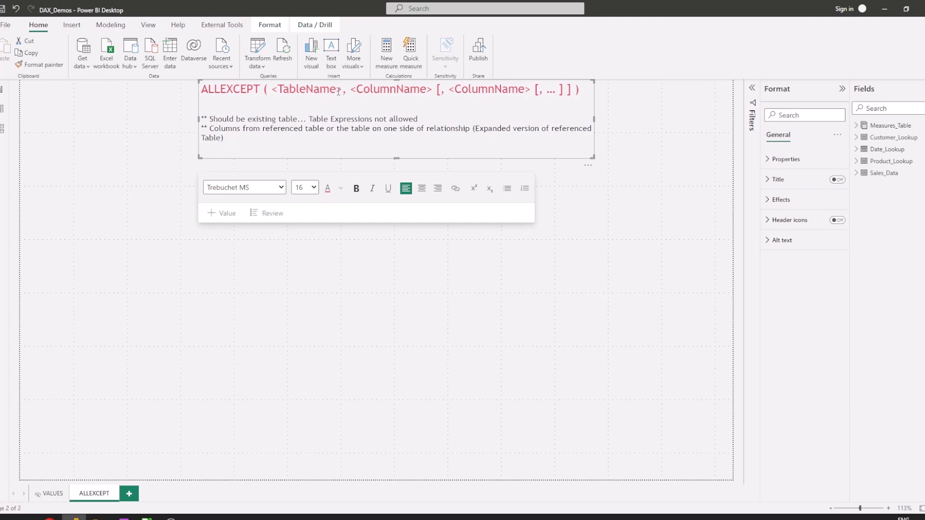
drag(336, 91, 283, 91)
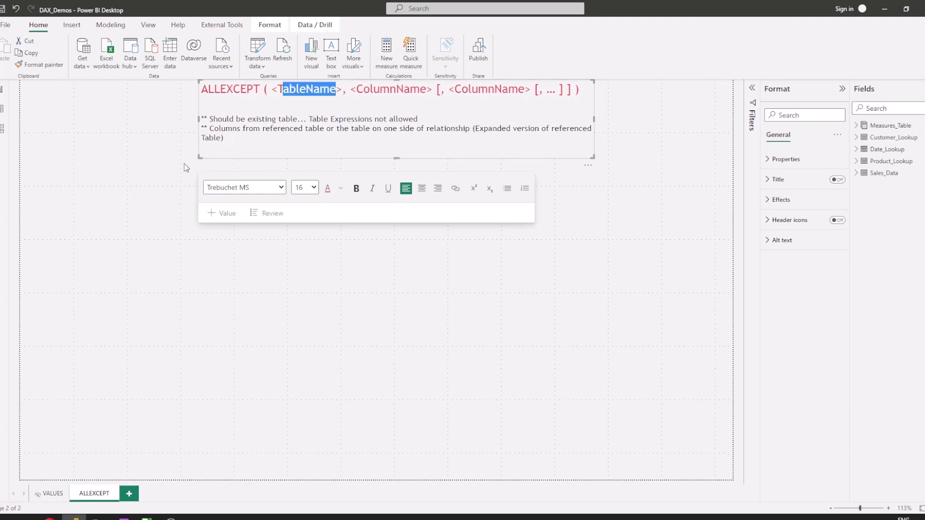
Step: Examine the model diagram's relationships between Sales_Data and the lookup tables, comparing them with the ALLEXCEPT note on expanded-table columns
click(5, 129)
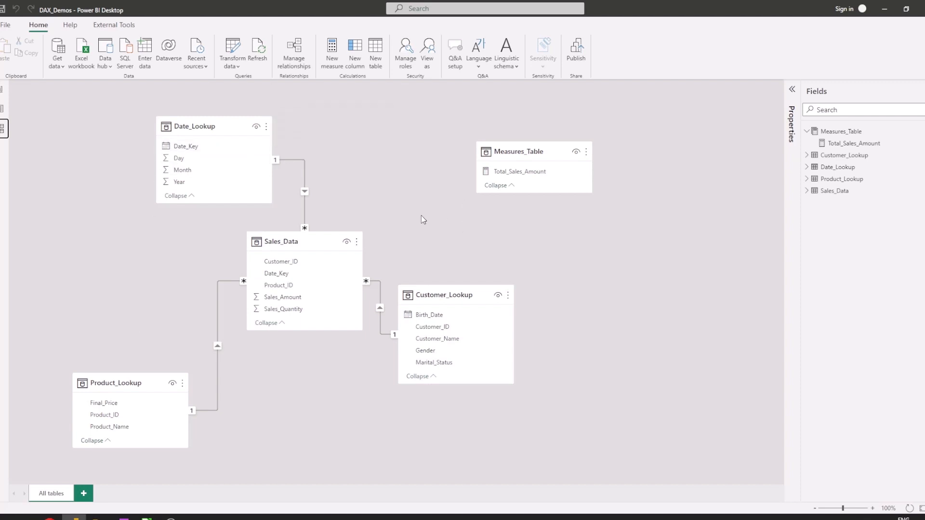
click(3, 89)
drag(249, 141, 203, 128)
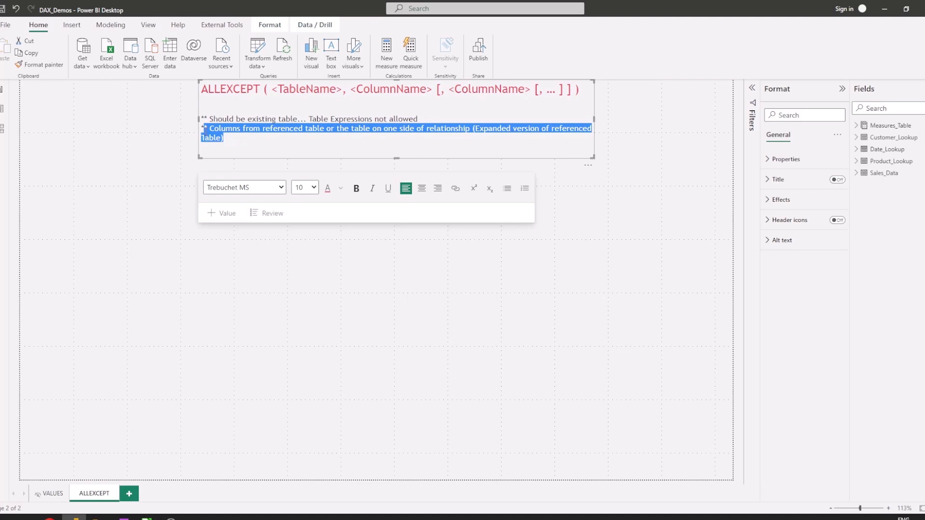
click(3, 89)
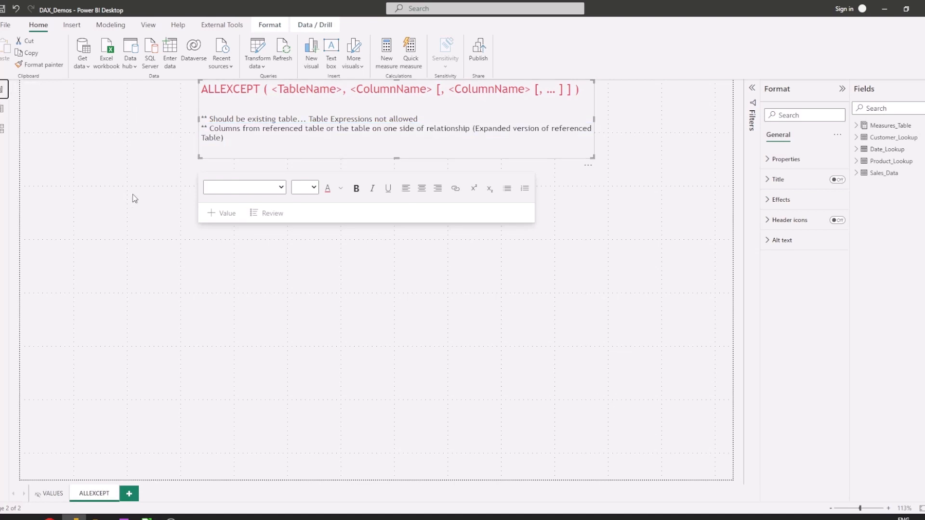
click(3, 128)
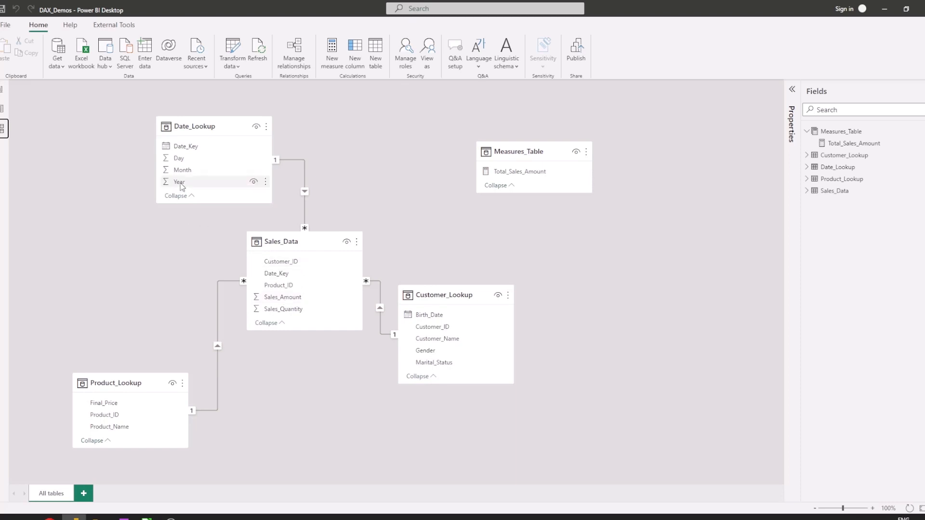
mouse_move(194, 125)
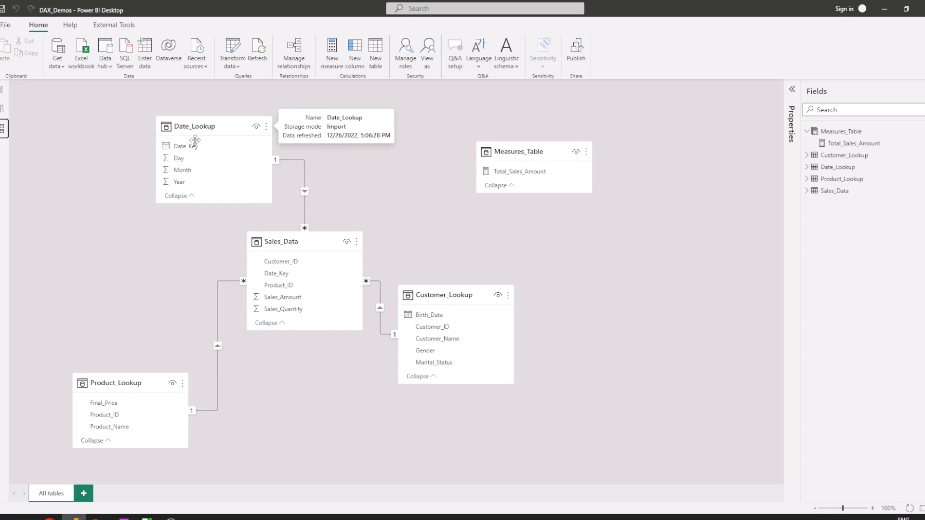
mouse_move(290, 242)
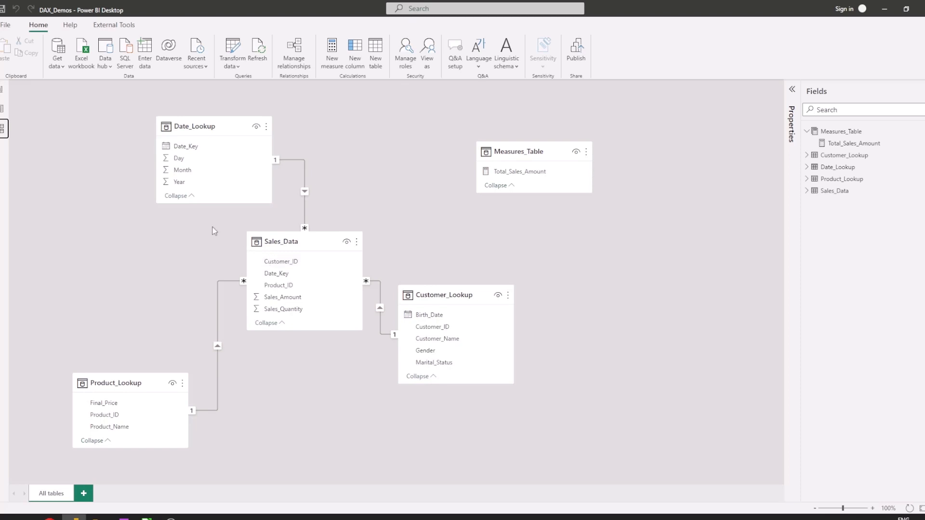
click(4, 89)
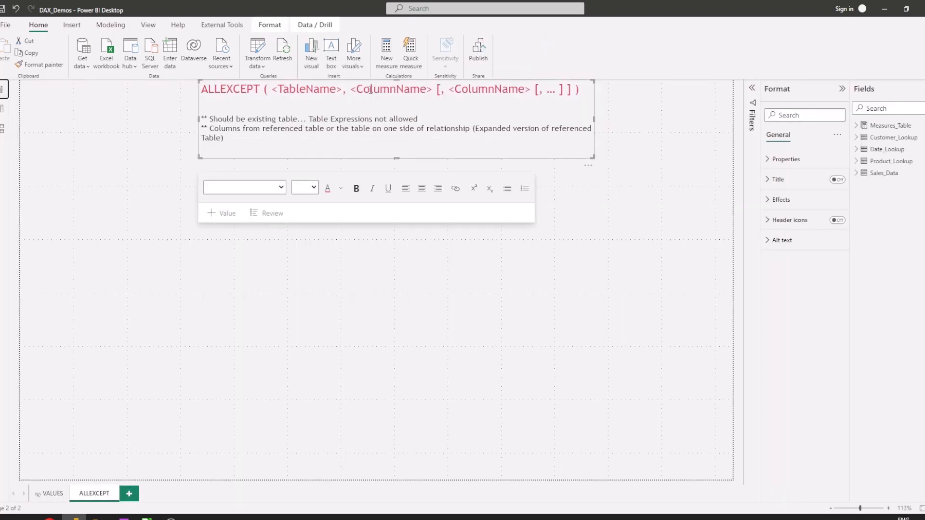
drag(356, 89, 555, 89)
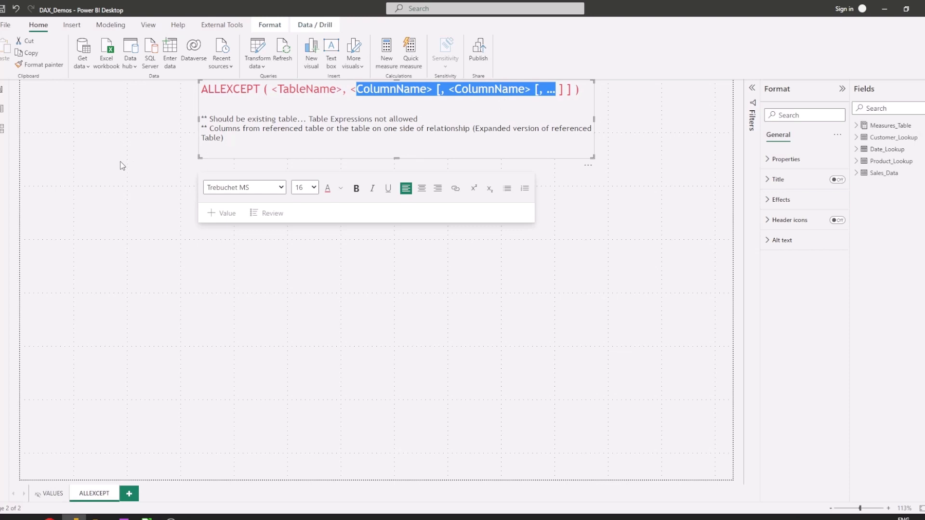
click(4, 129)
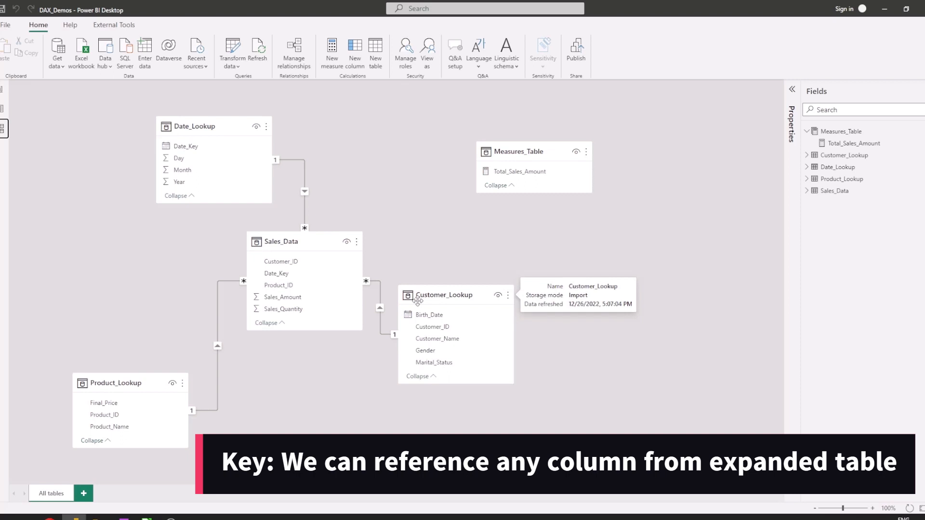
click(3, 90)
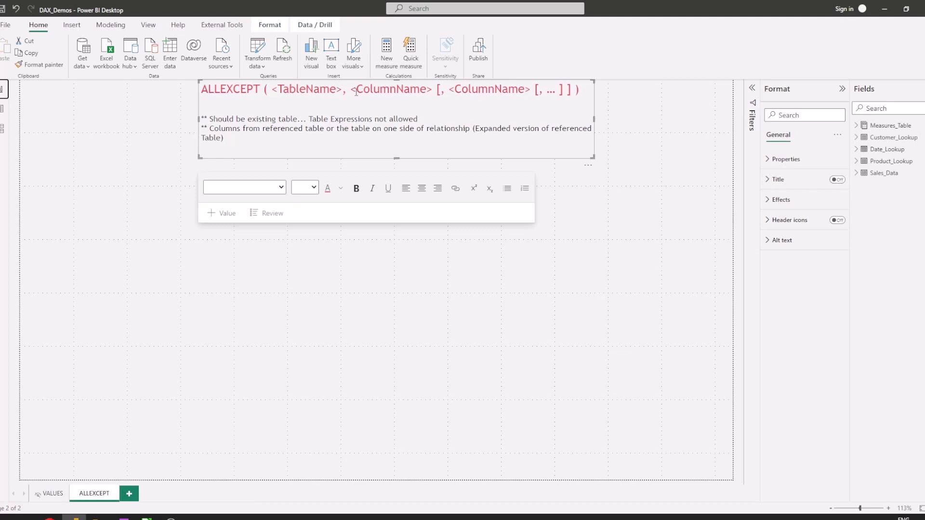
Step: Review the TableName and ColumnName arguments in the ALLEXCEPT syntax on the report page
drag(356, 89, 452, 94)
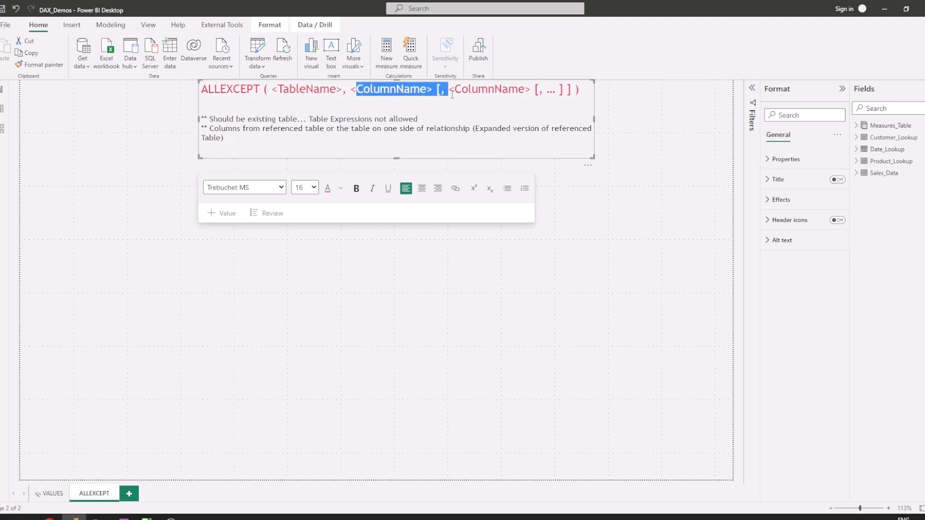
click(452, 95)
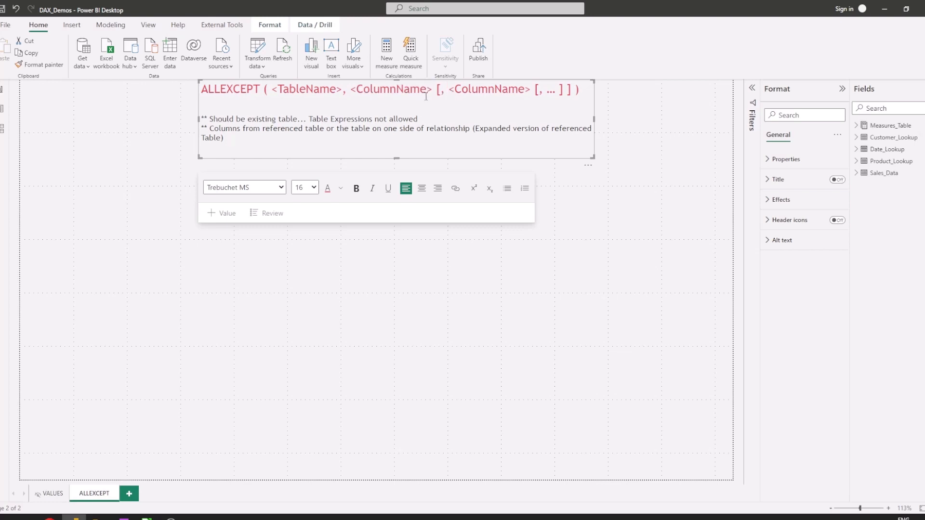
drag(342, 89, 273, 90)
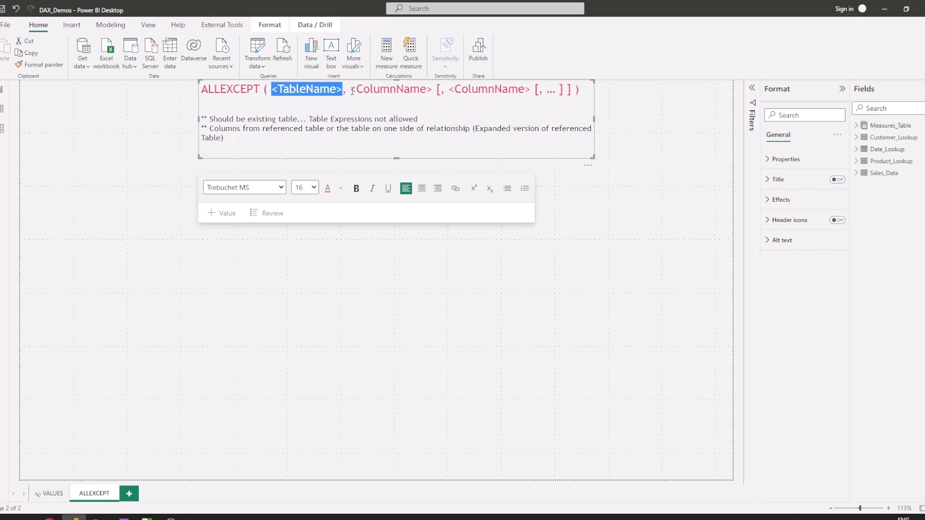
drag(352, 92, 519, 90)
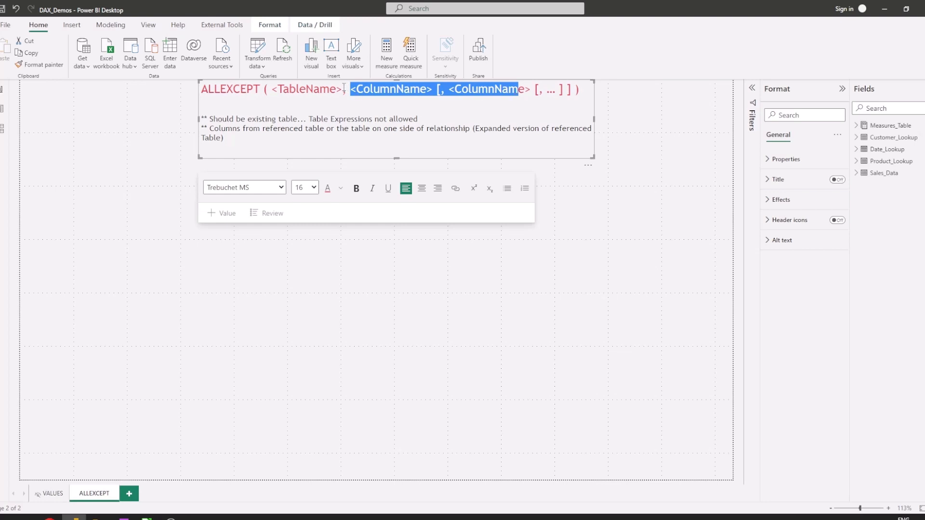
drag(343, 89, 271, 89)
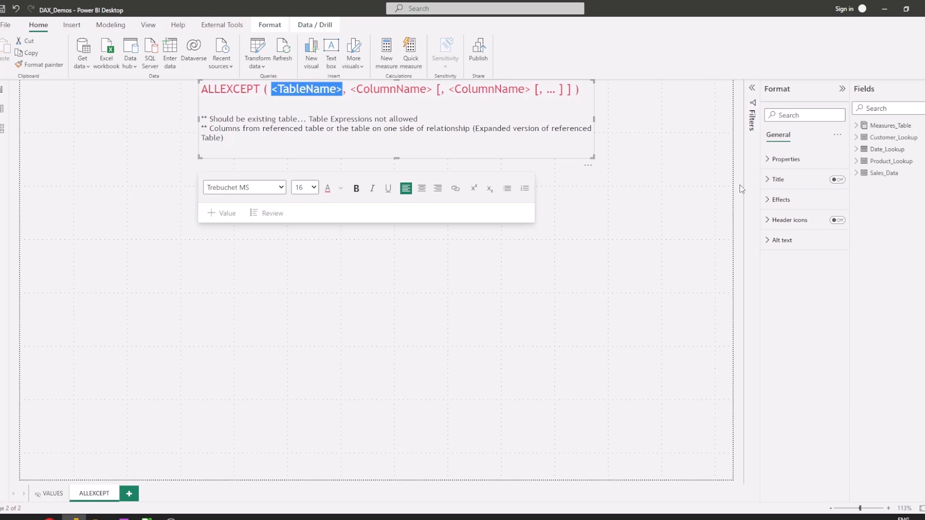
Step: Create a new measure in Measures_Table and name it ALLEXCEPT (Demo)
click(884, 127)
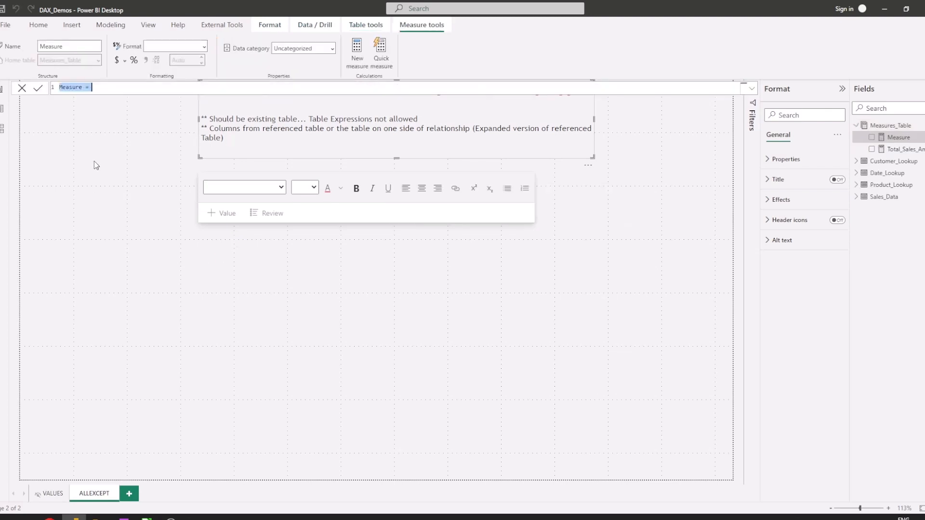
click(107, 88)
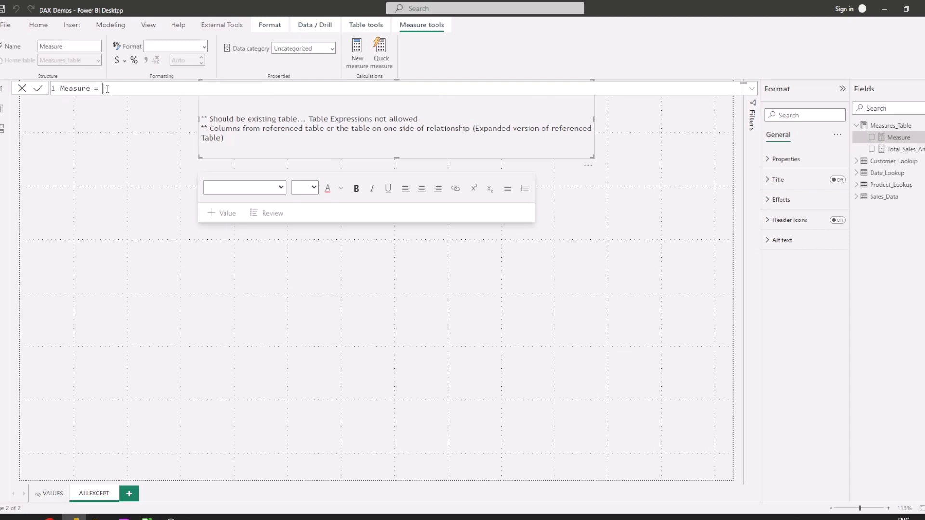
click(751, 88)
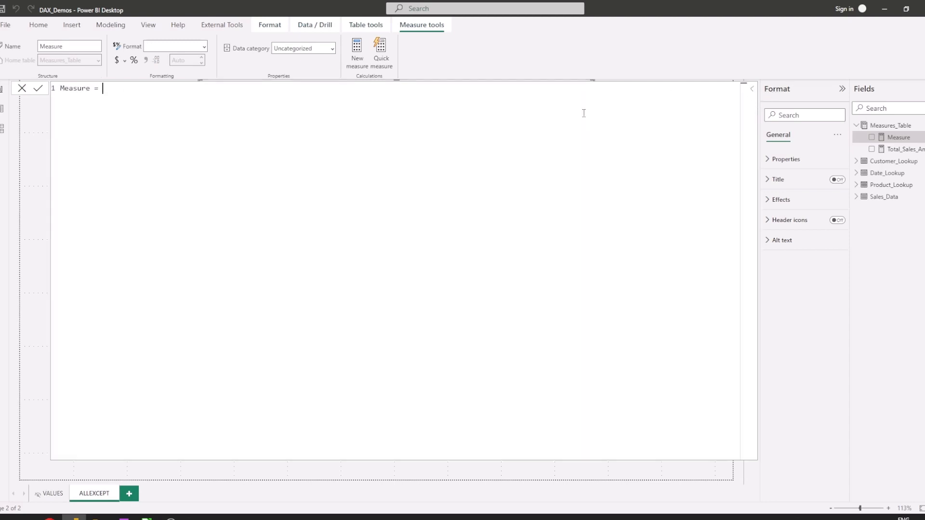
double_click(69, 88)
text(ALLEXCEPT (Demo))
Step: Add the comment "--Case 1 Calculate Modifier" below the measure name, with a blank line before and after it
key(End)
key(shift+Return)
key(shift+Return)
text(--Case )
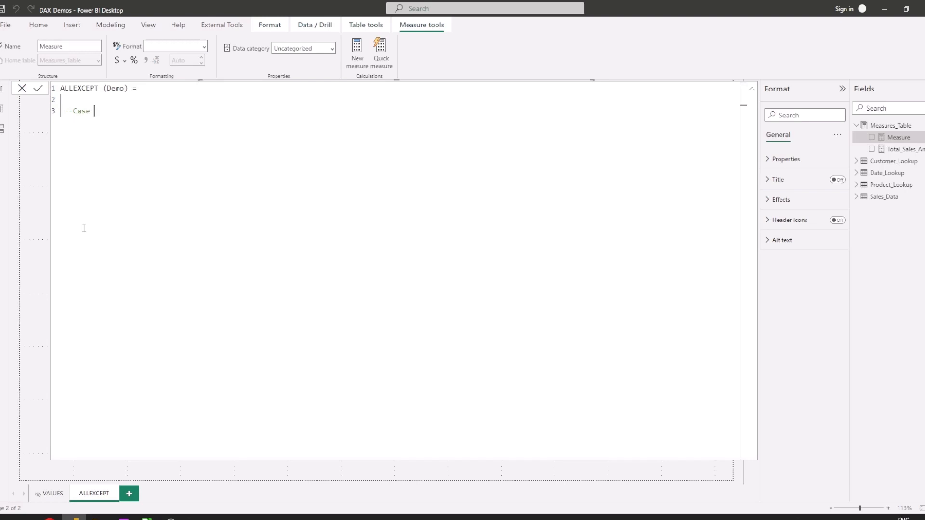
text(1 Calculate Modifier)
key(Return)
key(Return)
Step: Begin the measure's expression with CALCULATE, using [Total_Sales_Amount] as its first argument
text(Cal)
key(Tab)
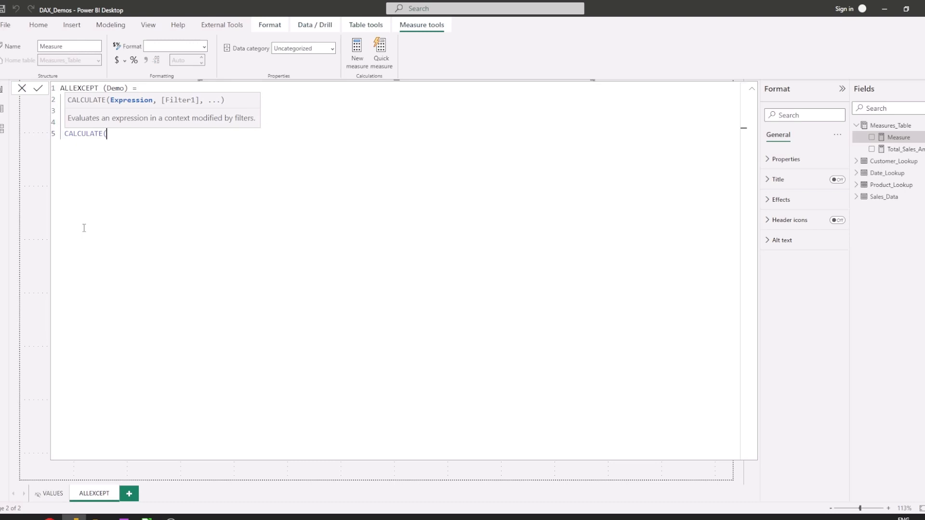
text([)
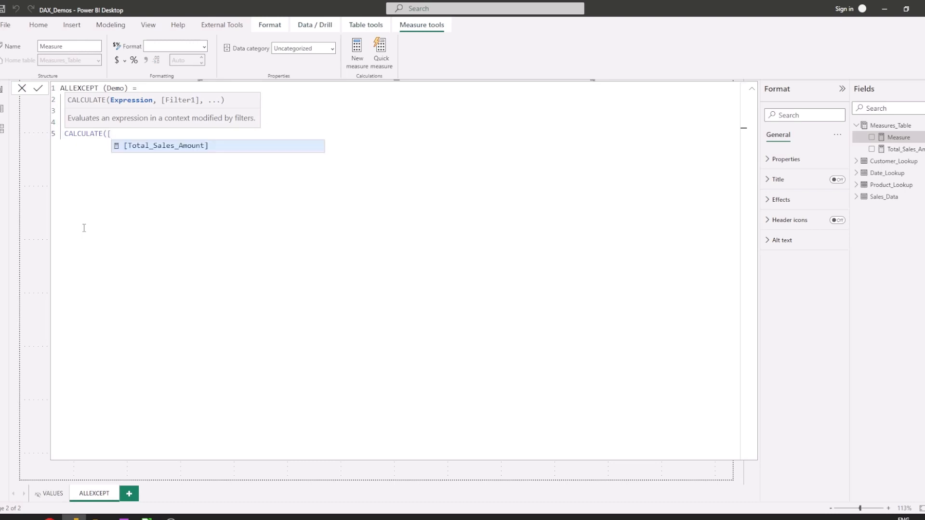
key(Tab)
text(,)
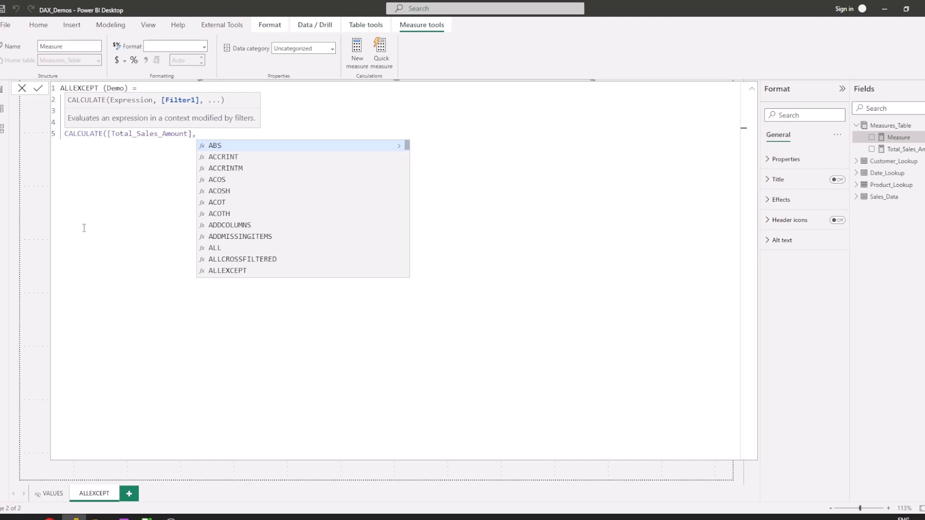
Step: Add ALLEXCEPT as the CALCULATE filter argument, with Sales_Data as its table and Customer_Lookup[Customer_ID] as the first column to keep
text(ALL)
text(EXCEPT()
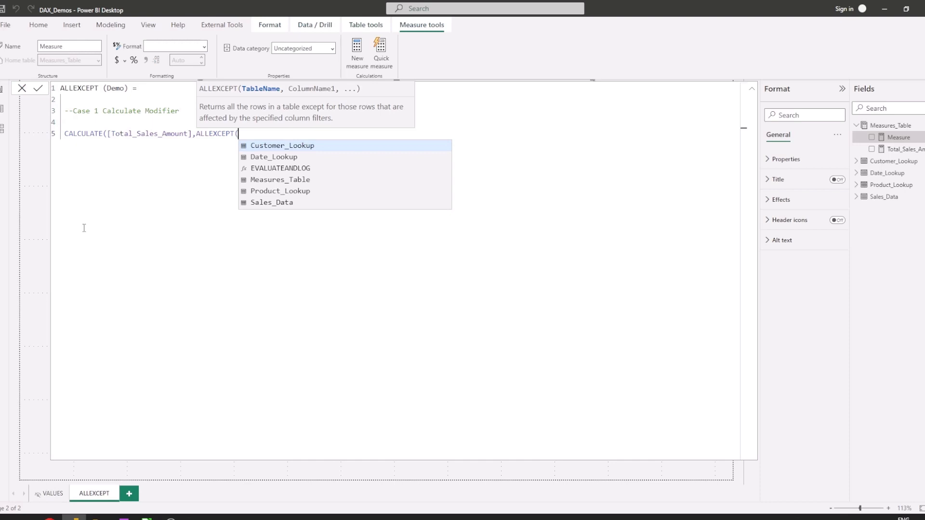
text(Sales_Data)
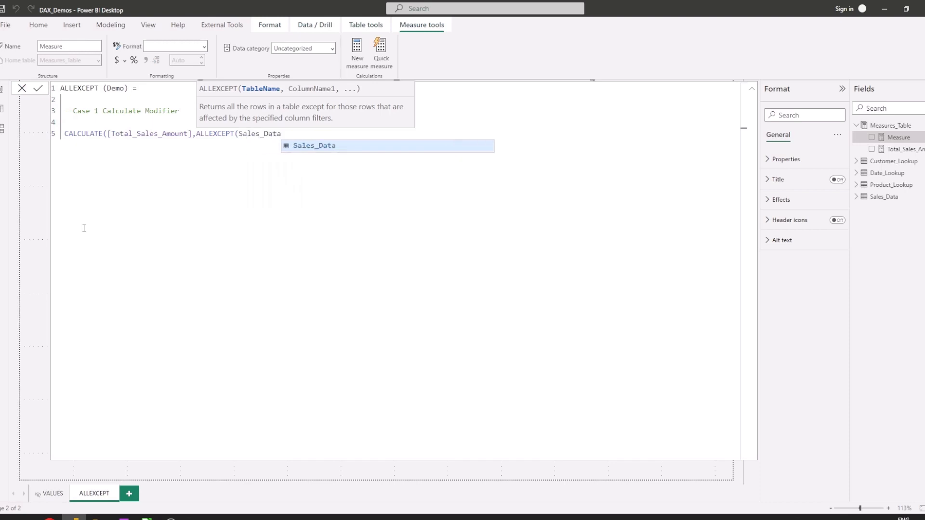
text(,)
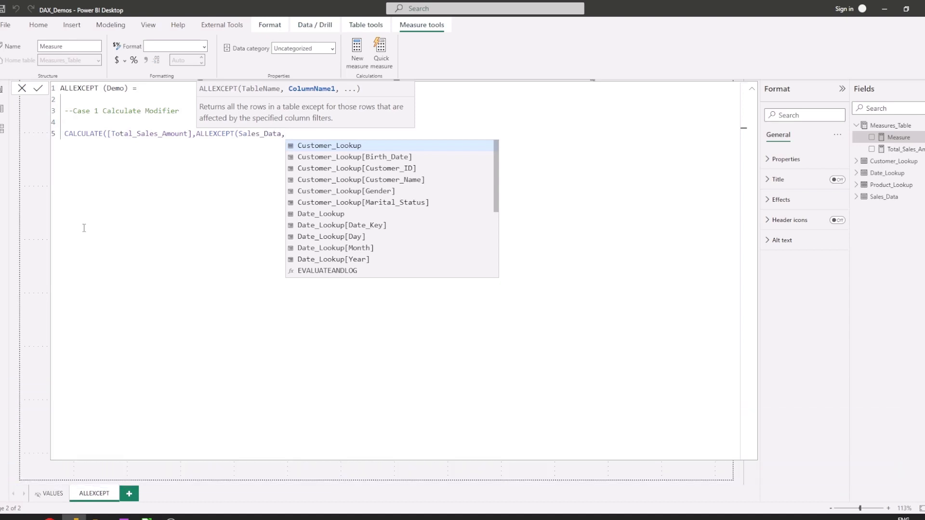
key(Down)
key(Down)
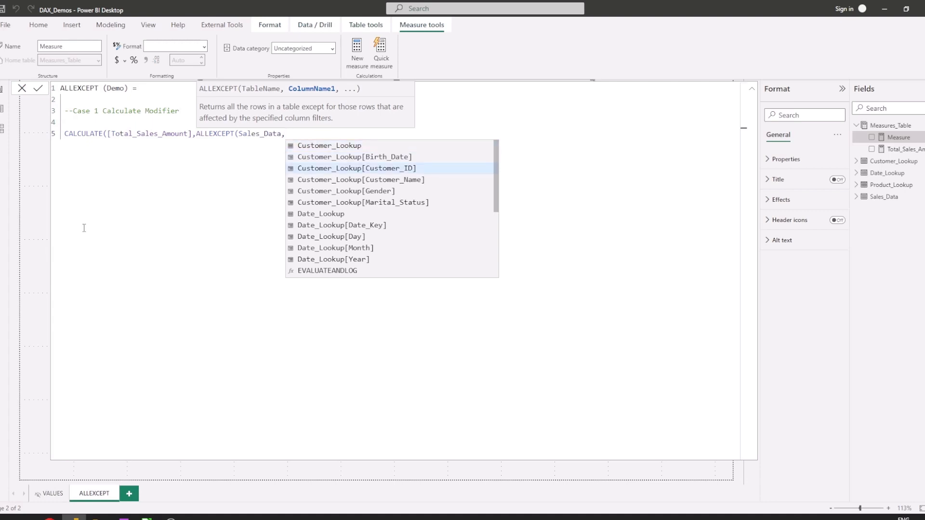
key(Tab)
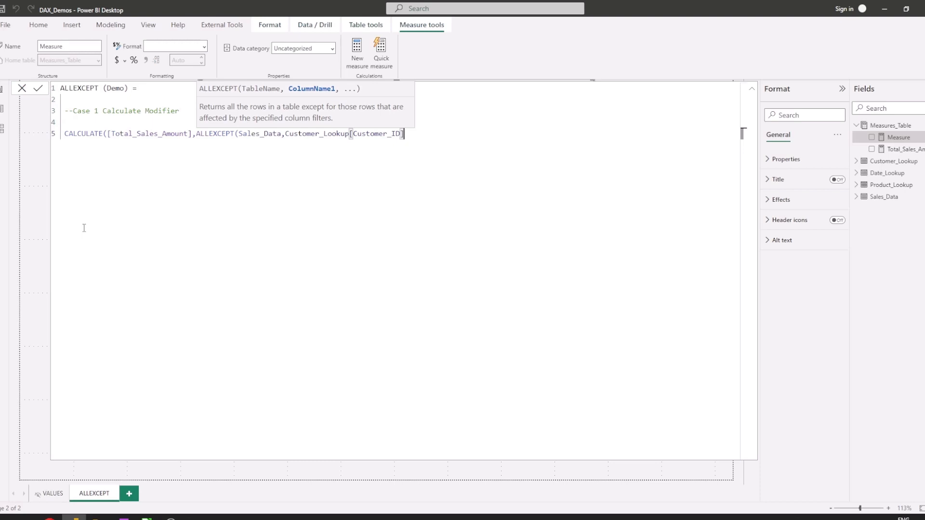
Step: Add Product_Lookup[Product_ID] as the second ALLEXCEPT column, complete the formula and commit the measure
text(,)
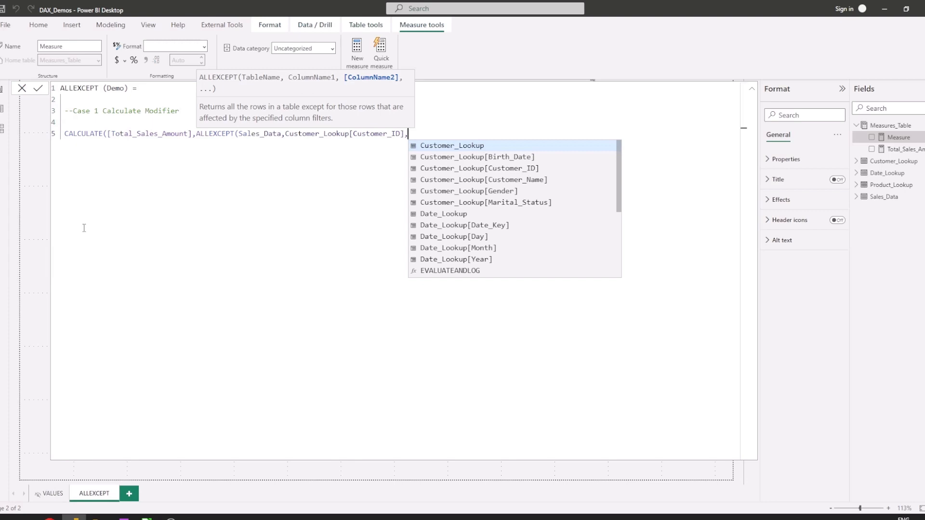
text(Pr)
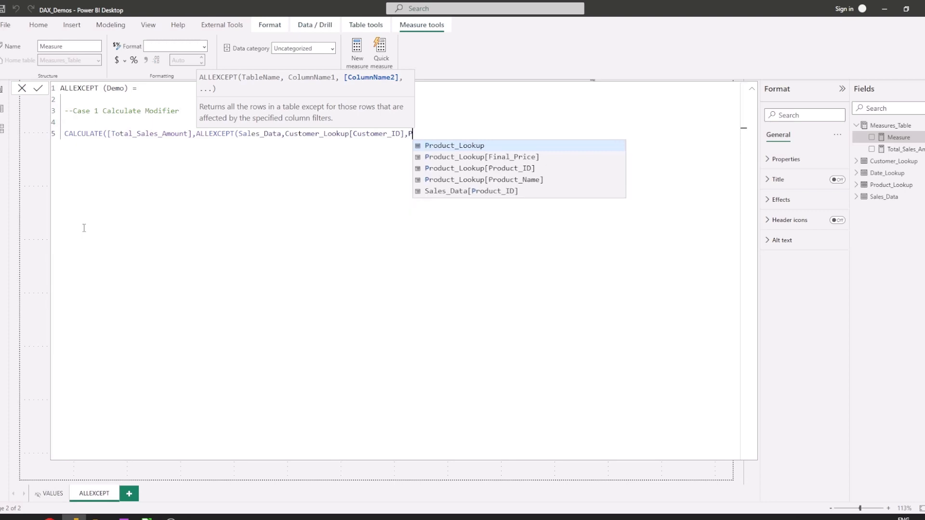
key(Down)
key(Down)
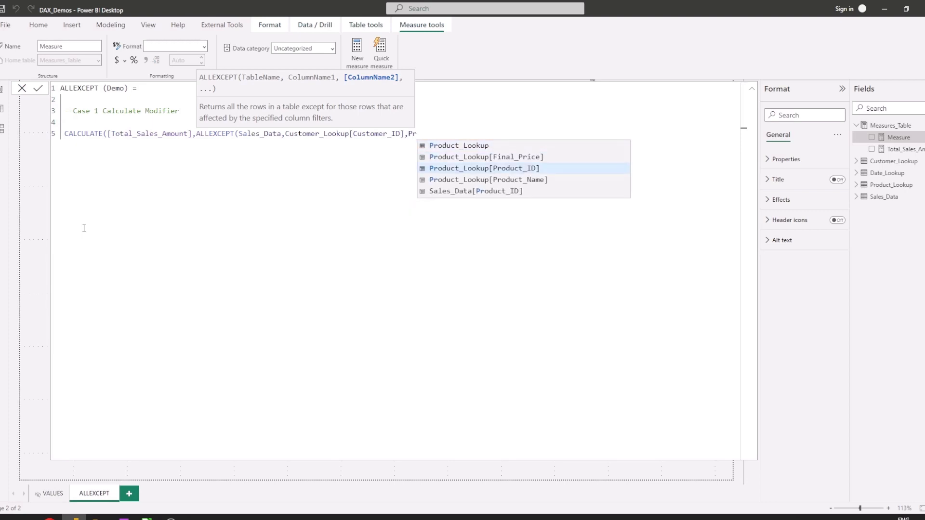
key(Tab)
text())
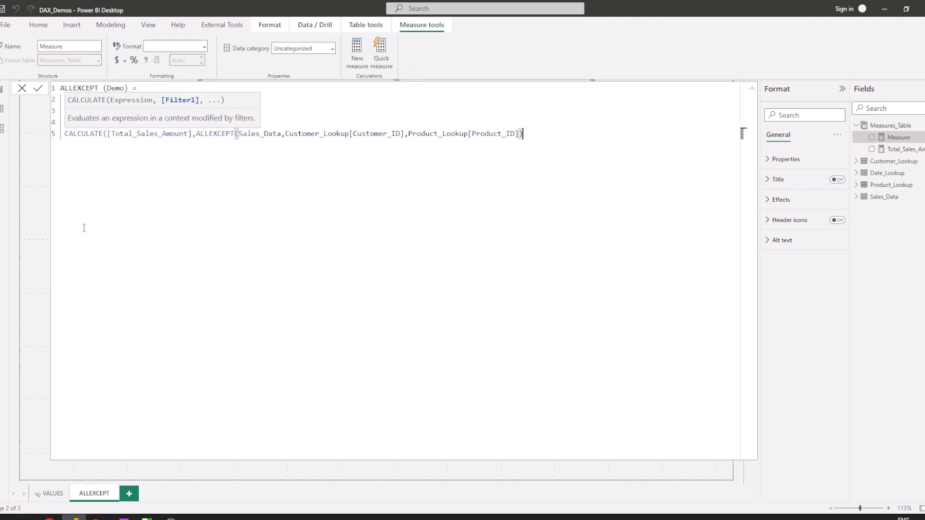
click(40, 91)
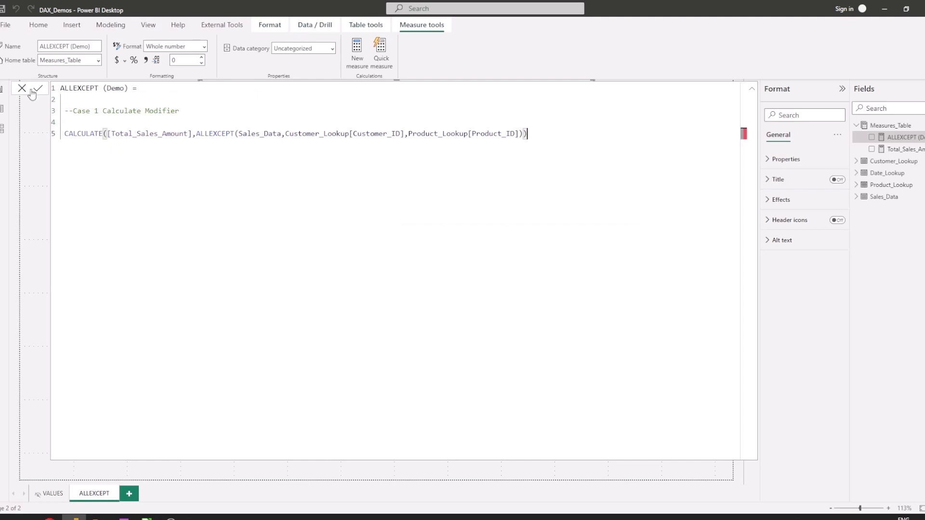
click(22, 89)
click(200, 289)
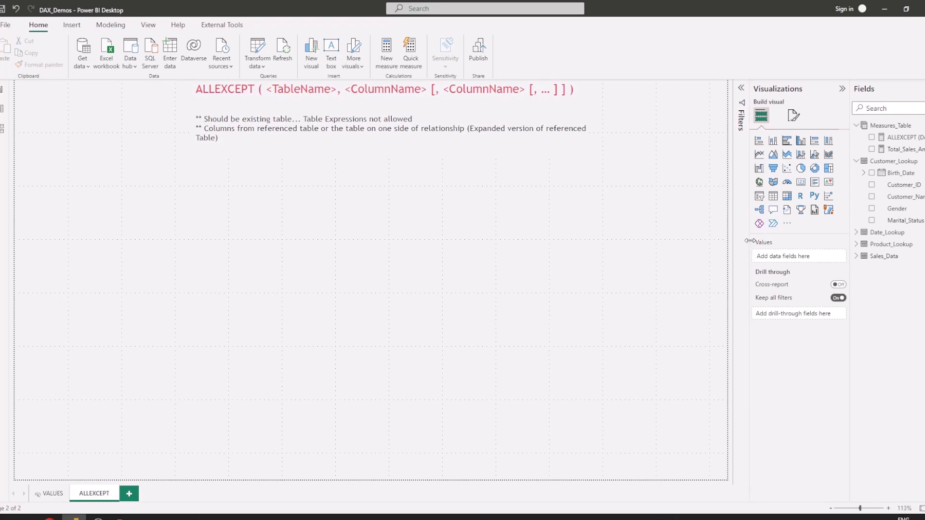
Step: Insert a matrix visual below the syntax notes and use the ALLEXCEPT (Demo) measure as its values
drag(749, 241, 697, 241)
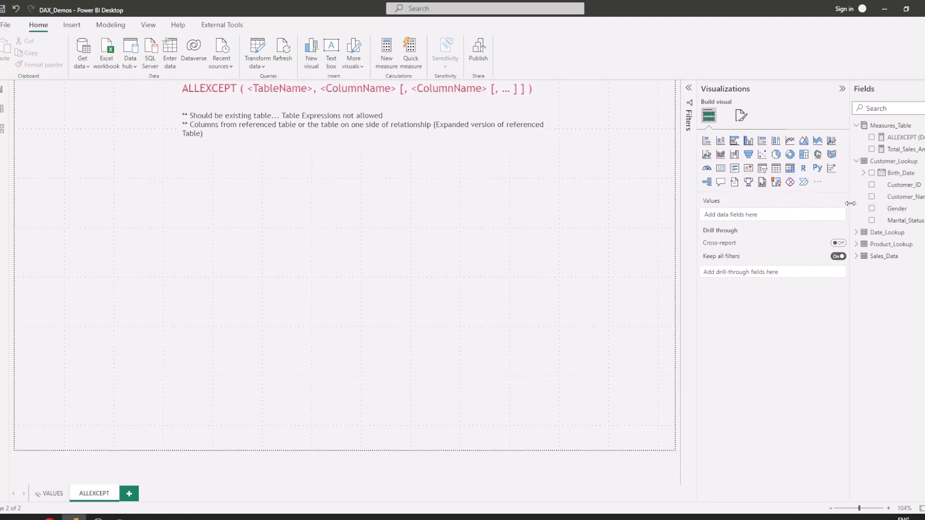
drag(849, 203, 808, 205)
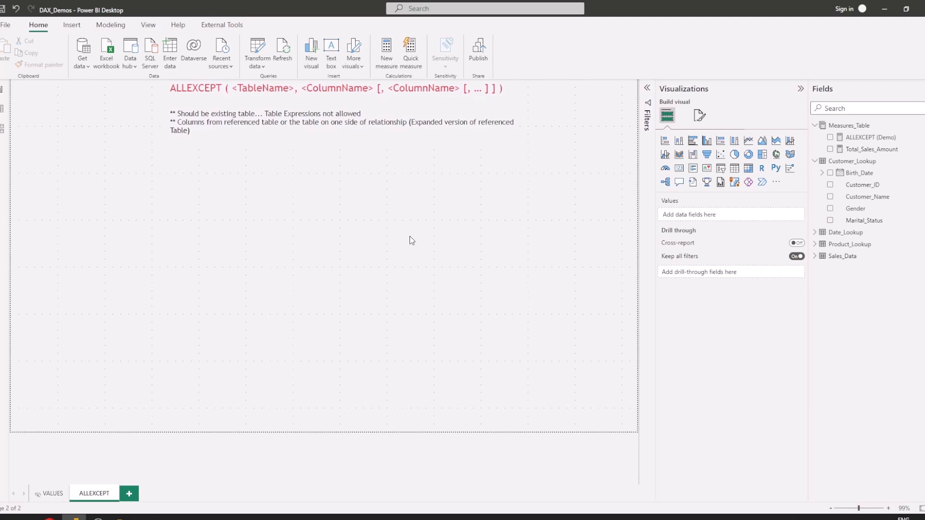
click(749, 168)
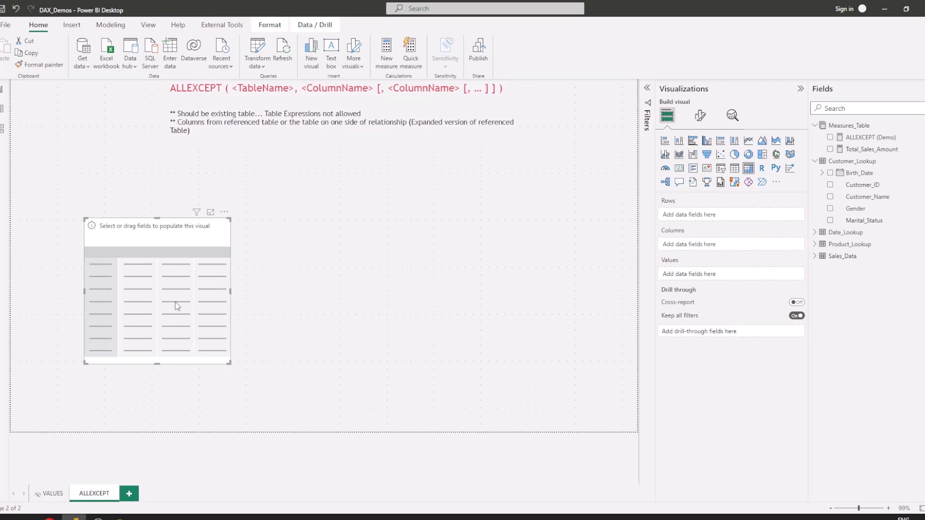
drag(178, 306, 149, 278)
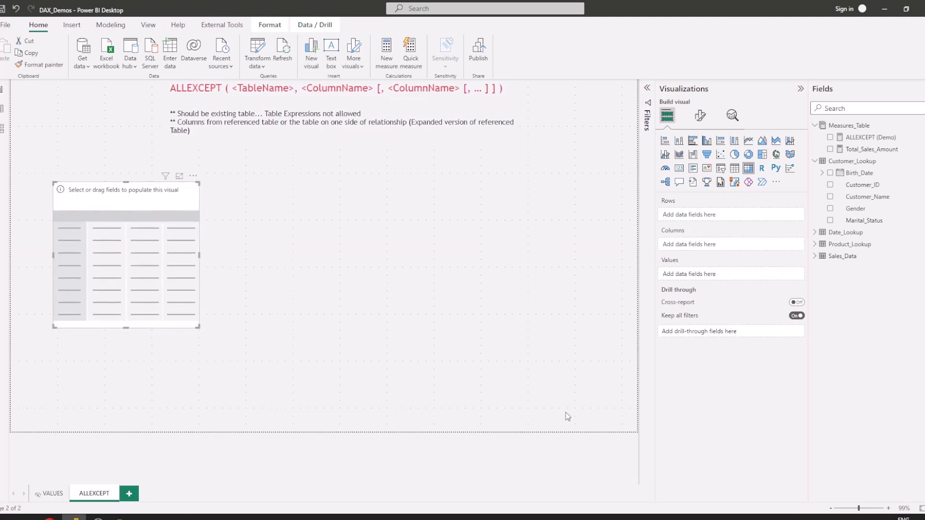
drag(851, 140, 709, 281)
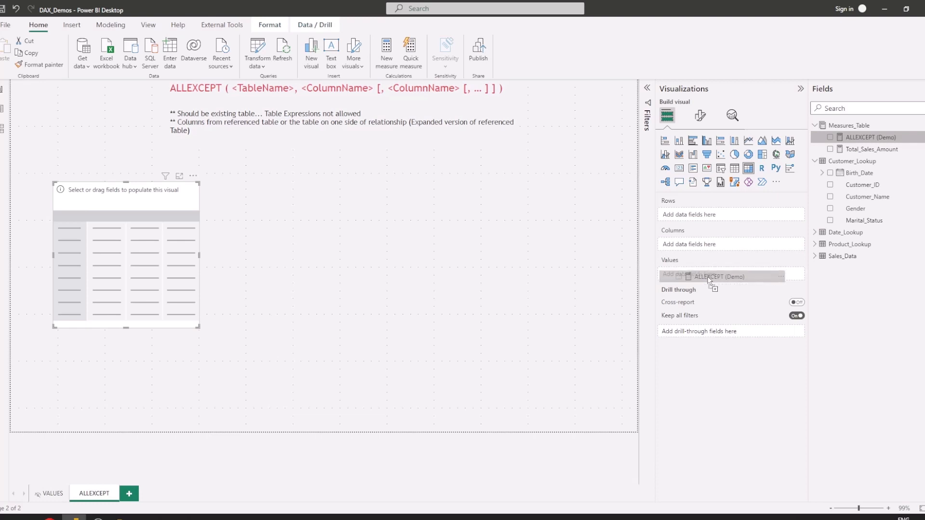
drag(709, 281, 709, 281)
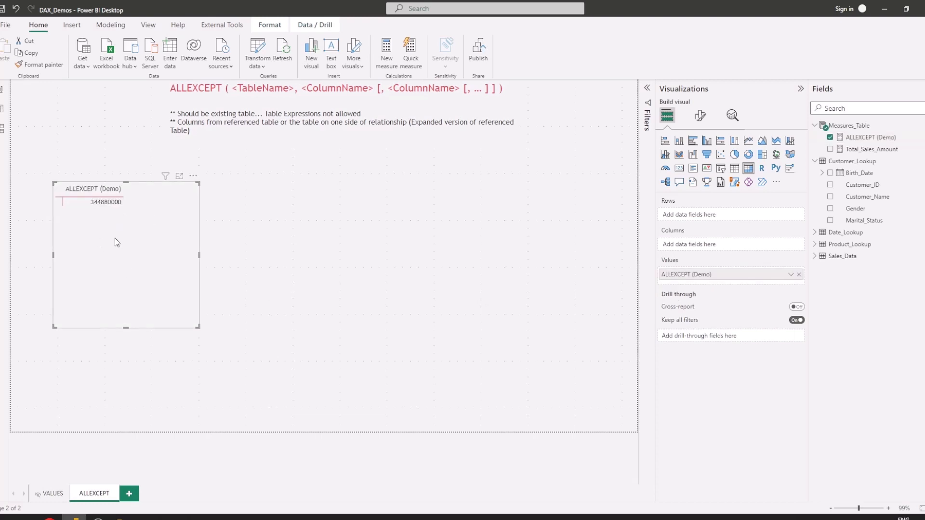
Step: Review the Customer_ID and Product_ID column arguments in the ALLEXCEPT (Demo) measure's formula
click(862, 138)
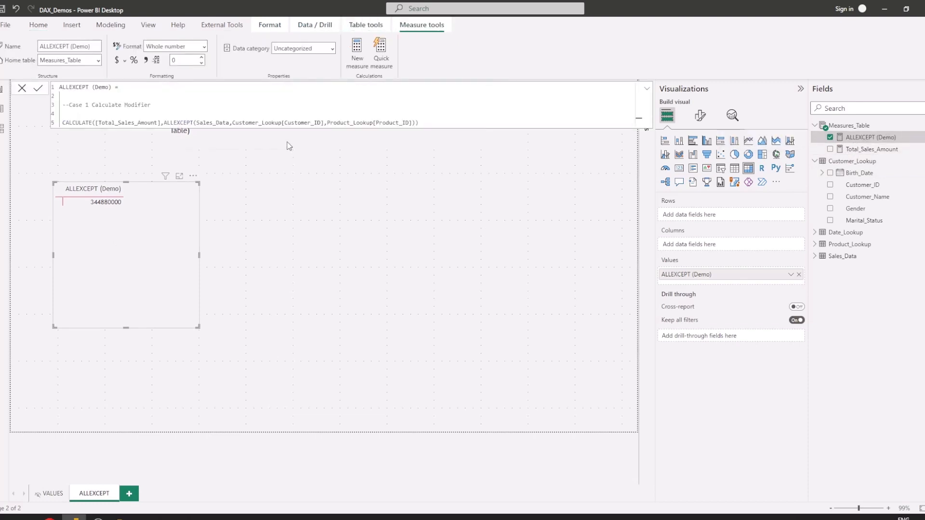
click(293, 124)
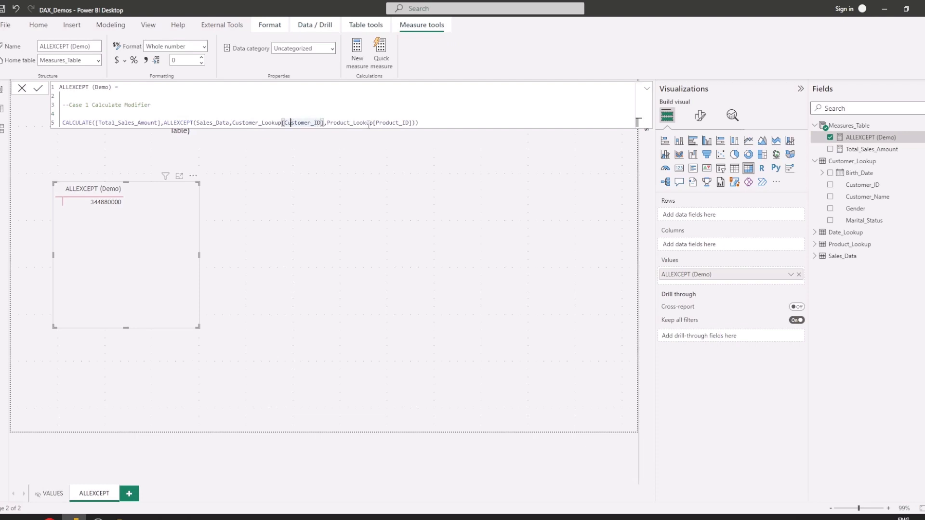
click(404, 124)
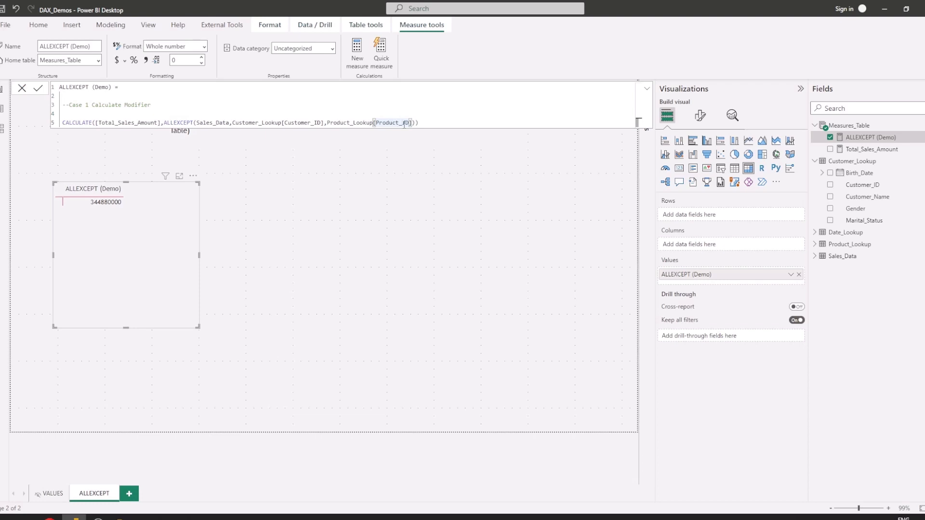
click(21, 91)
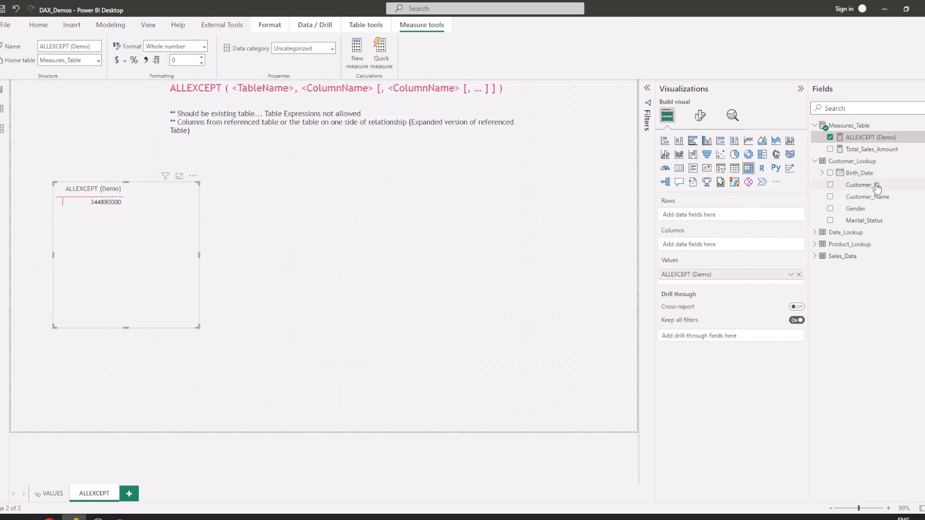
Step: Add Customer_Name from Customer_Lookup to the matrix rows and enlarge the visual to fit all customers and the total
click(830, 197)
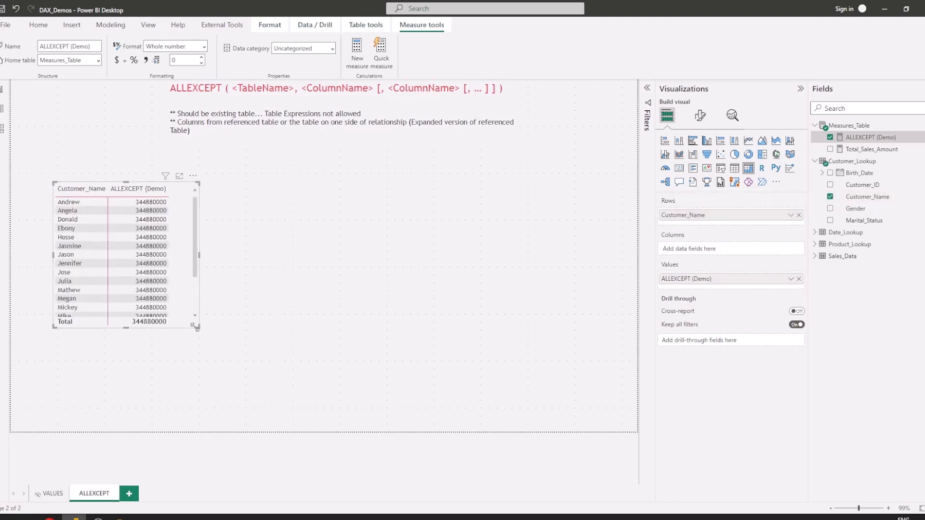
drag(195, 326, 221, 385)
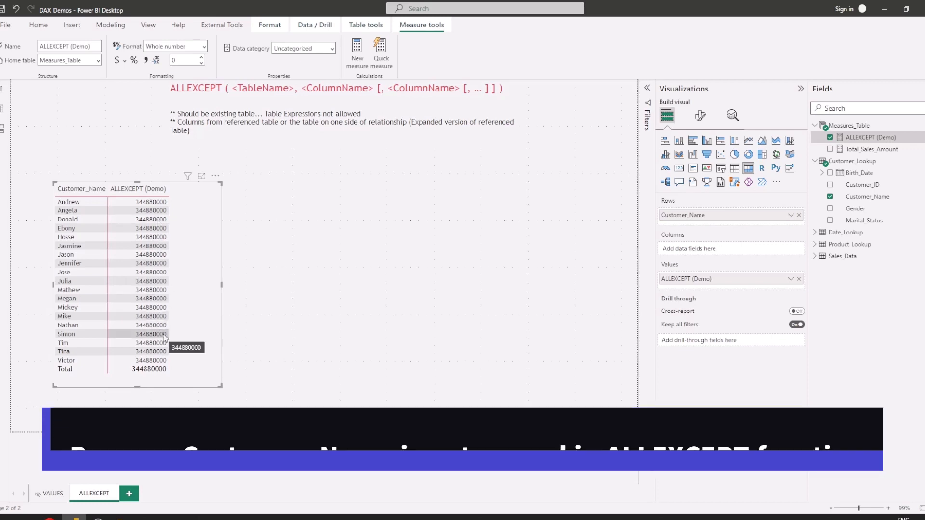
click(301, 298)
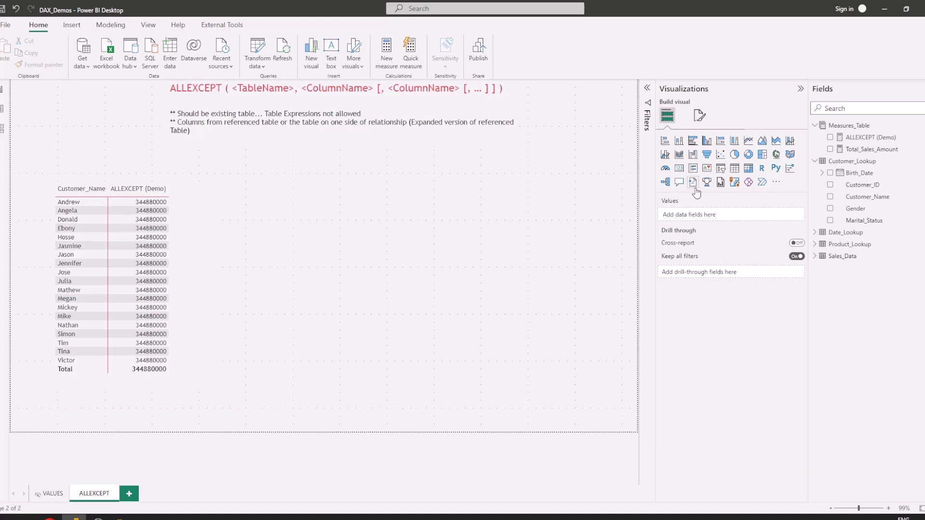
Step: Insert a second matrix visual, narrow it and place it directly beside the Customer_Name matrix
click(748, 168)
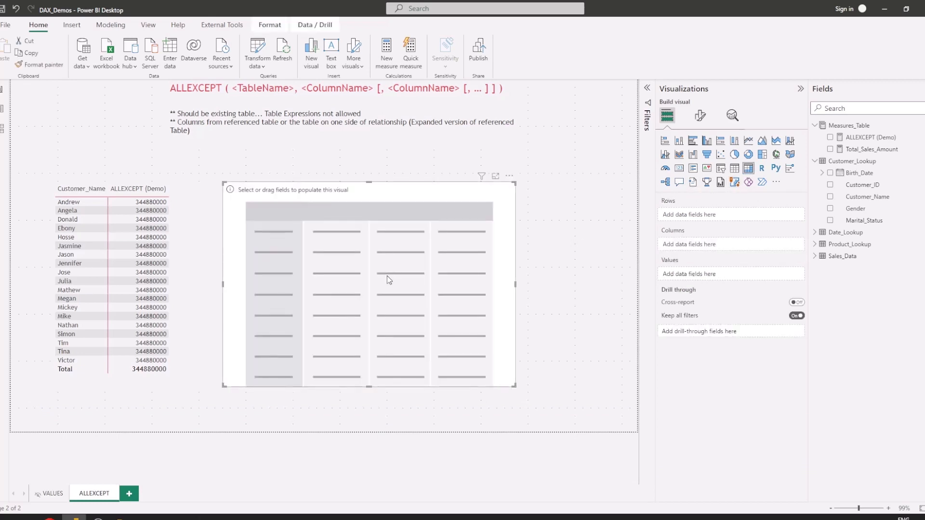
drag(516, 286, 359, 291)
drag(287, 305, 269, 304)
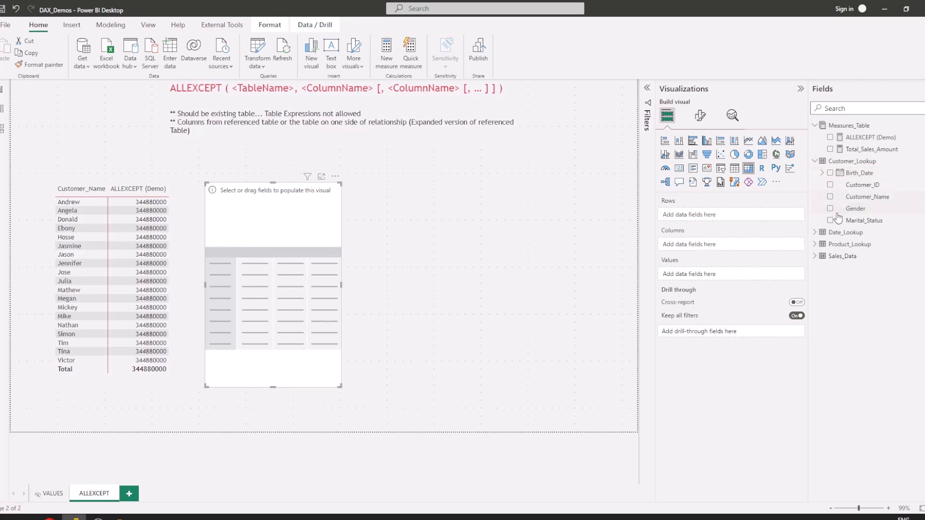
Step: Fill the second matrix with Customer_ID from Customer_Lookup as rows and ALLEXCEPT (Demo) as values
click(830, 185)
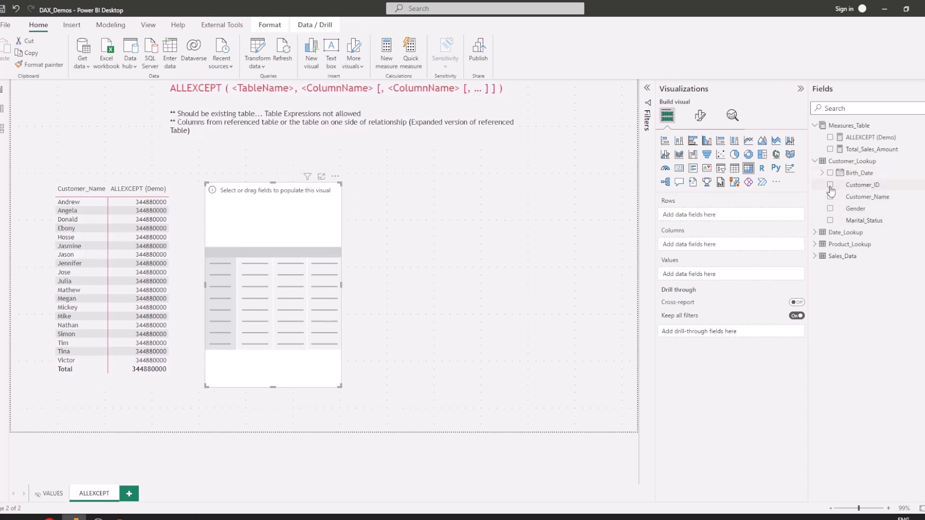
click(815, 161)
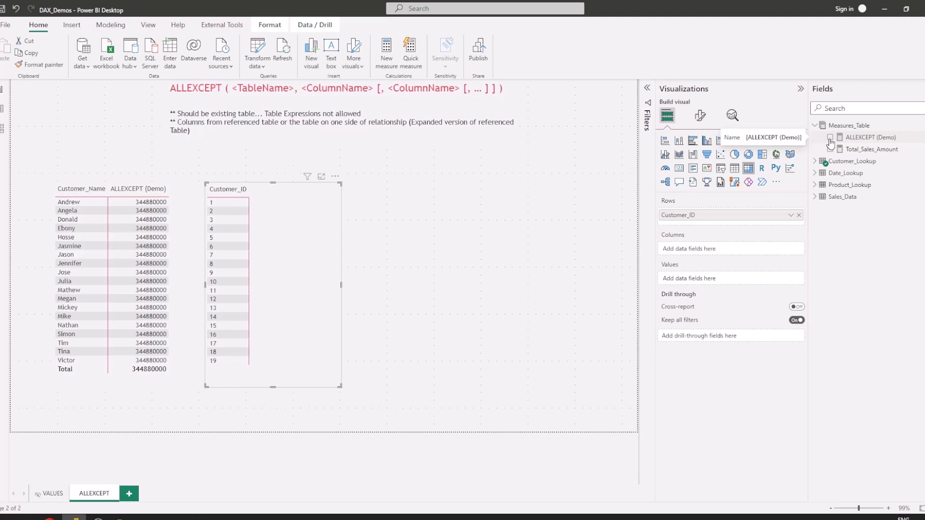
click(830, 138)
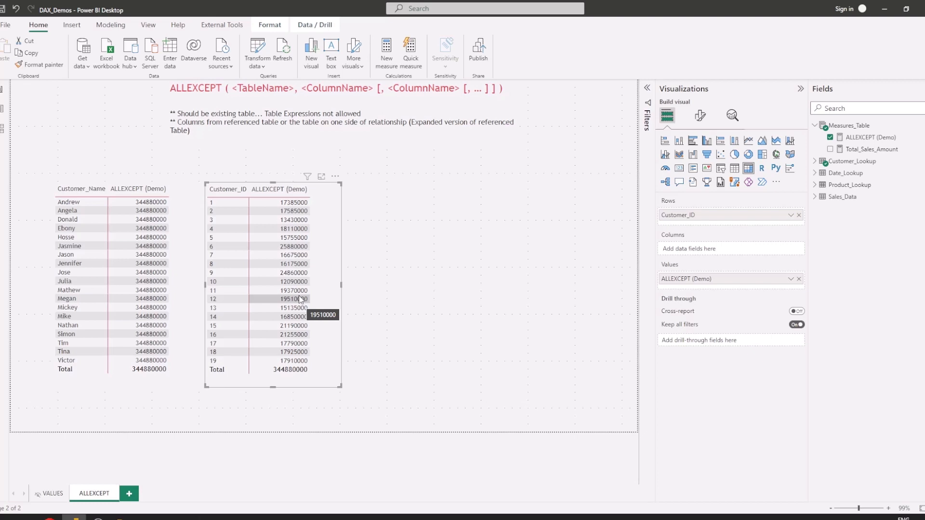
click(394, 268)
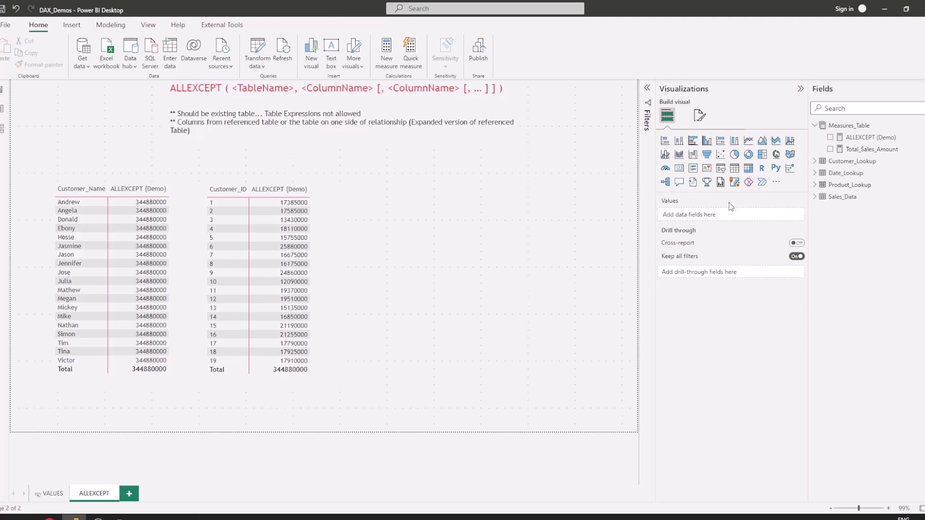
Step: Insert a third, shorter matrix beside the Customer_ID one, with Product_ID from Product_Lookup as rows and ALLEXCEPT (Demo) as values
click(748, 168)
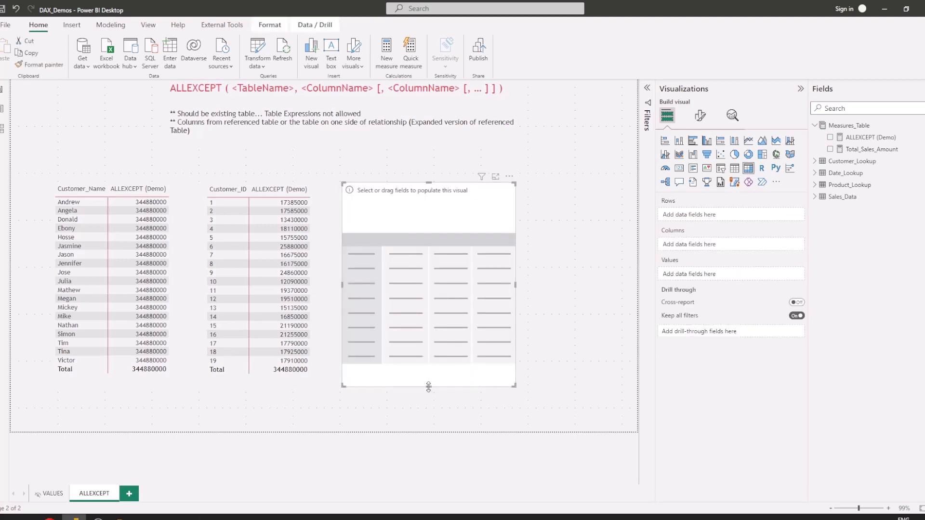
drag(429, 389, 429, 296)
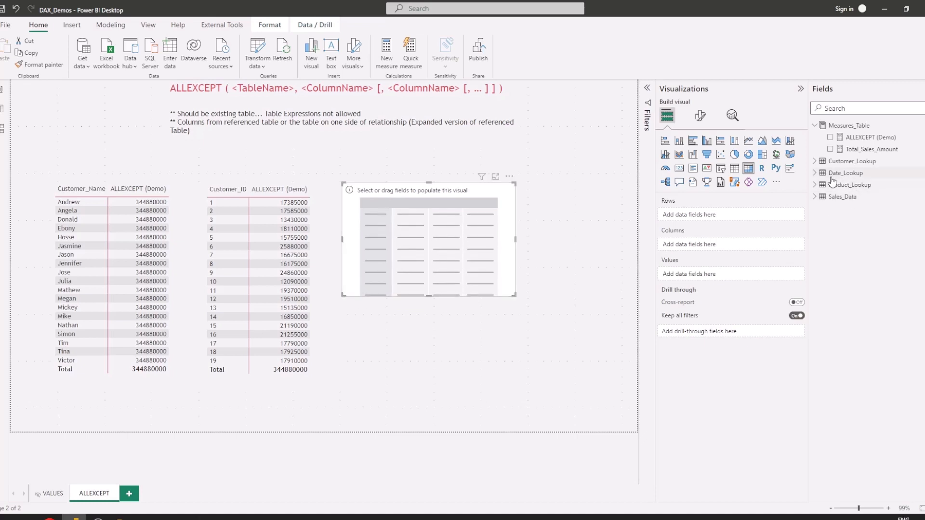
click(815, 185)
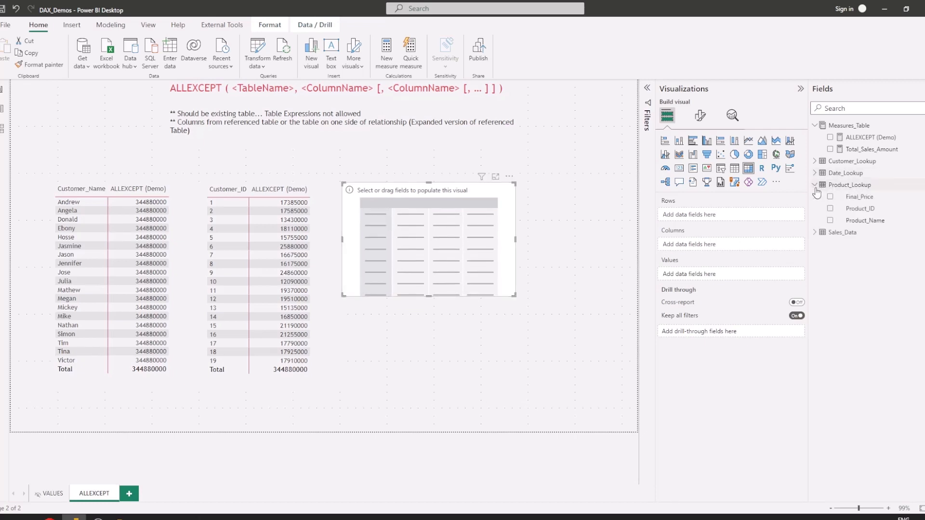
click(829, 209)
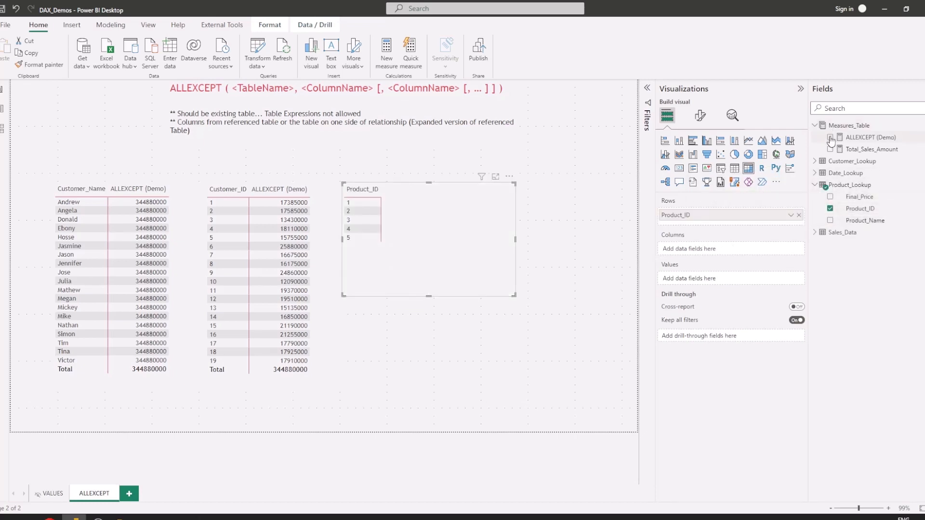
drag(831, 140, 730, 287)
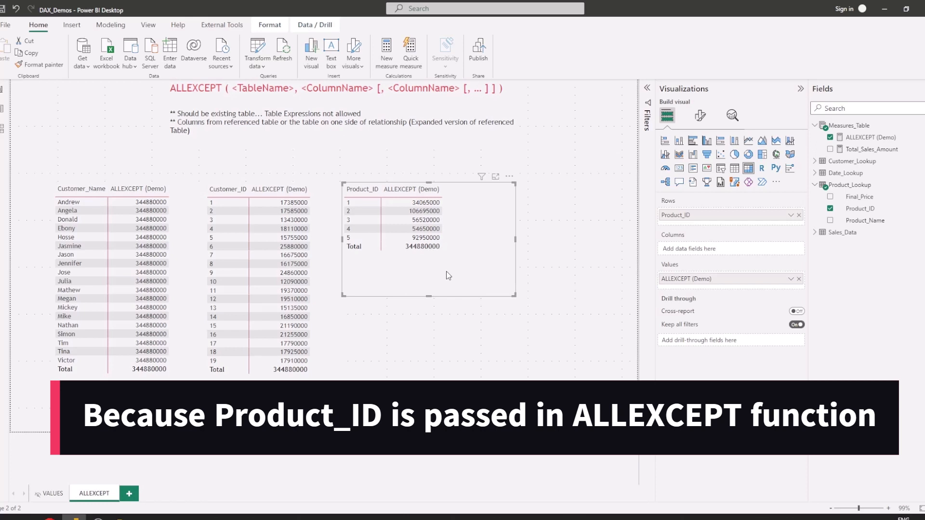
Step: Insert a fourth matrix below the Product_ID one, with Date_Key from Date_Lookup as rows and ALLEXCEPT (Demo) as values
click(451, 336)
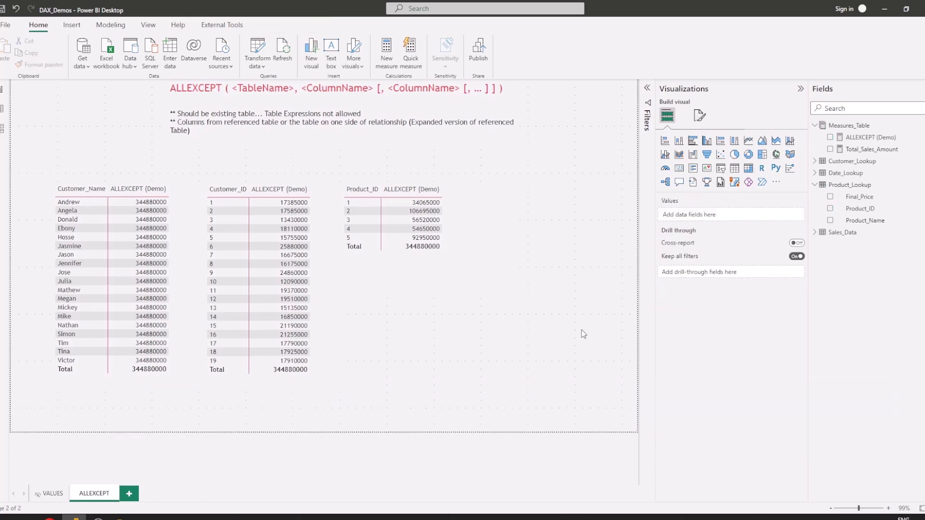
click(814, 185)
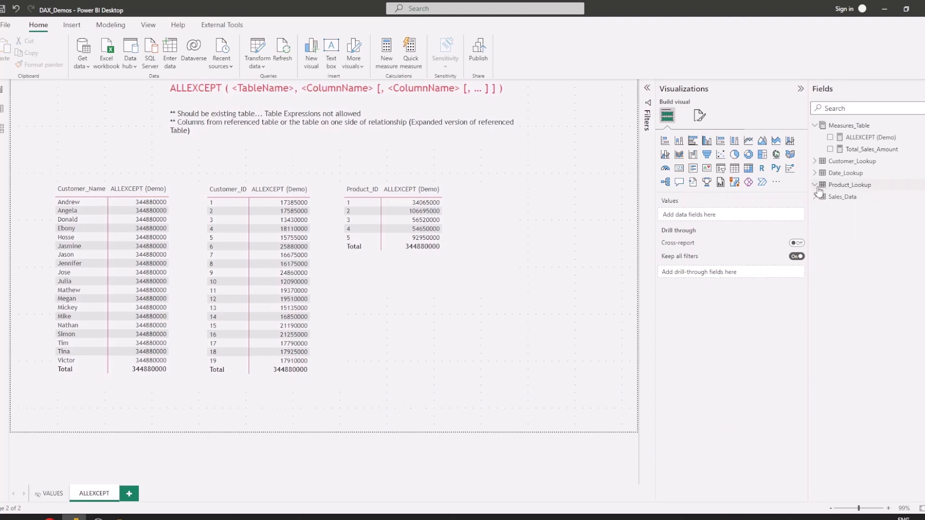
click(815, 173)
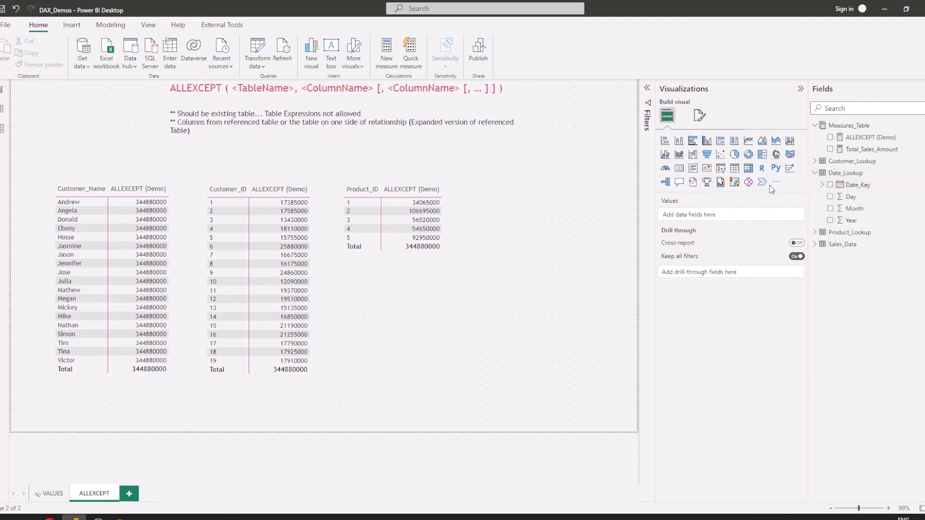
click(748, 168)
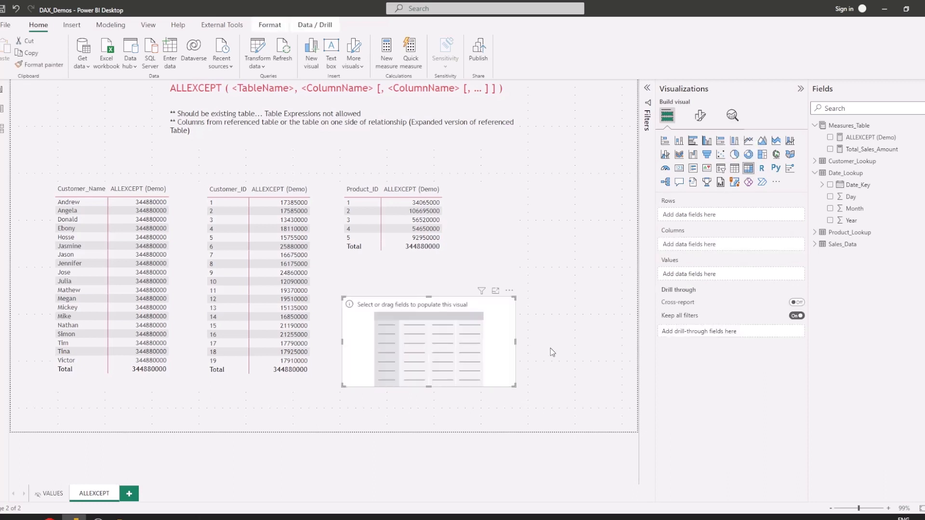
click(830, 185)
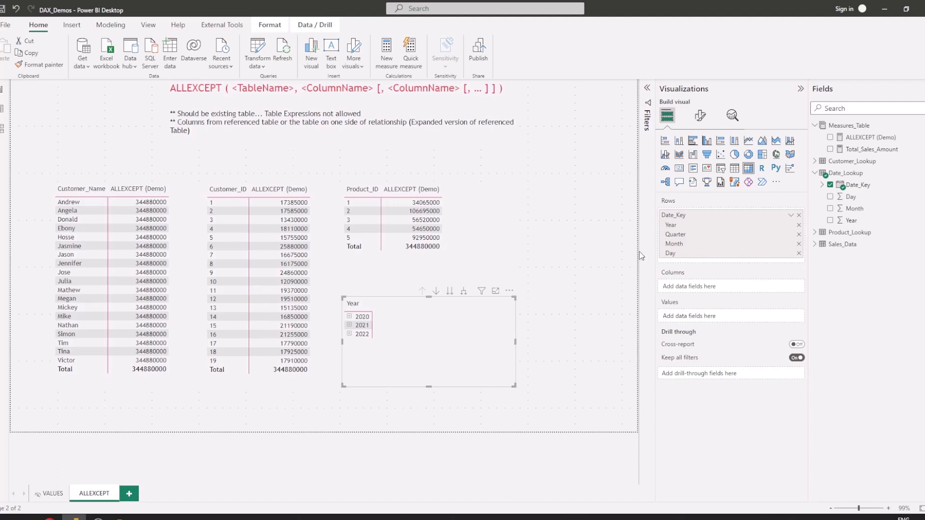
drag(875, 139, 766, 316)
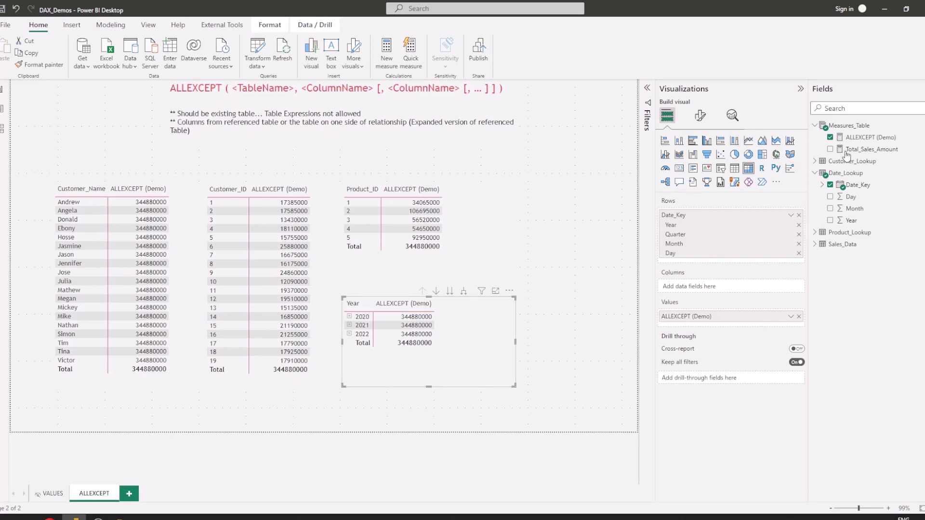
Step: Open the ALLEXCEPT (Demo) formula and examine the Customer_ID and Product_ID columns passed to ALLEXCEPT
click(901, 139)
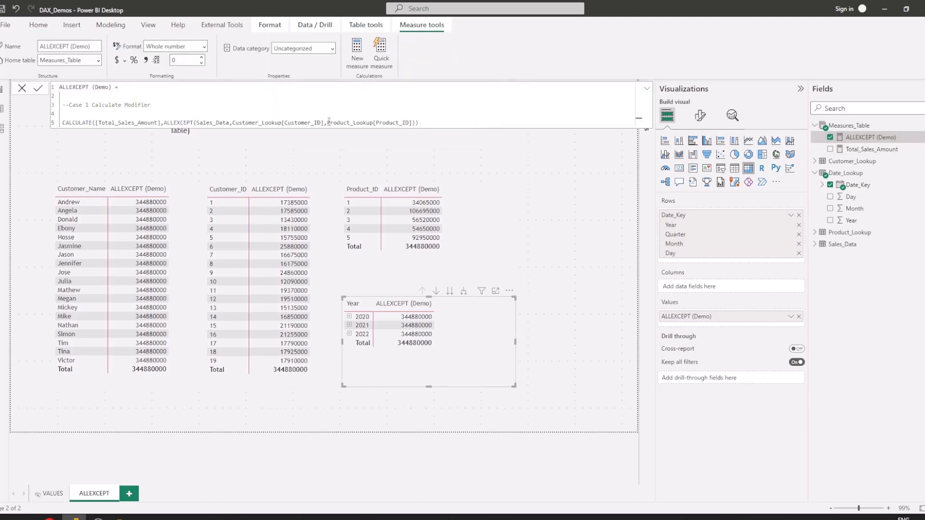
drag(418, 122, 265, 123)
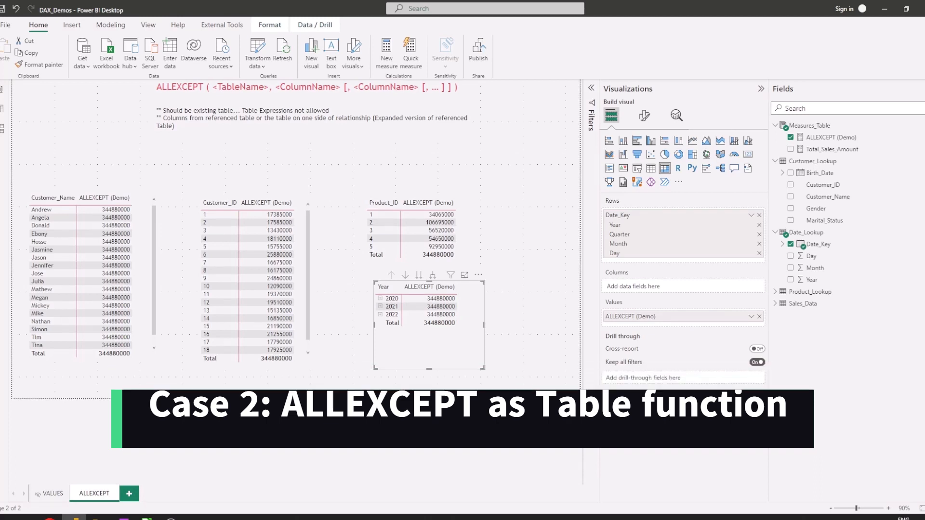
Step: Switch to LibreOffice Calc and examine the coloured repeated customer rows in Customer AllExcept.csv
click(144, 517)
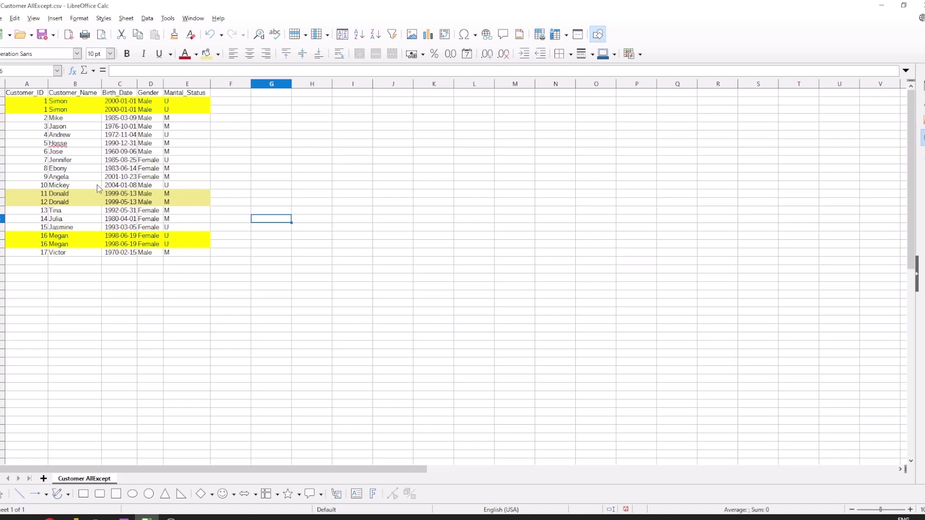
click(48, 193)
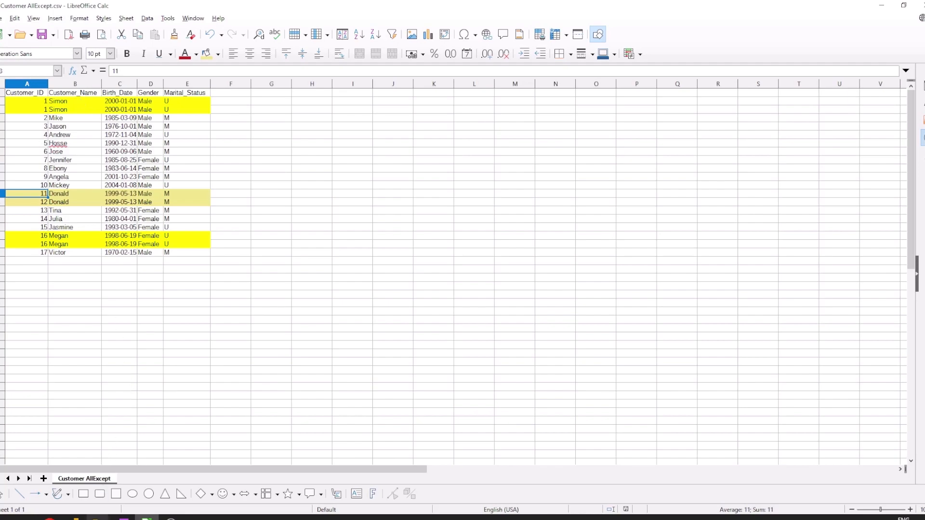
click(75, 518)
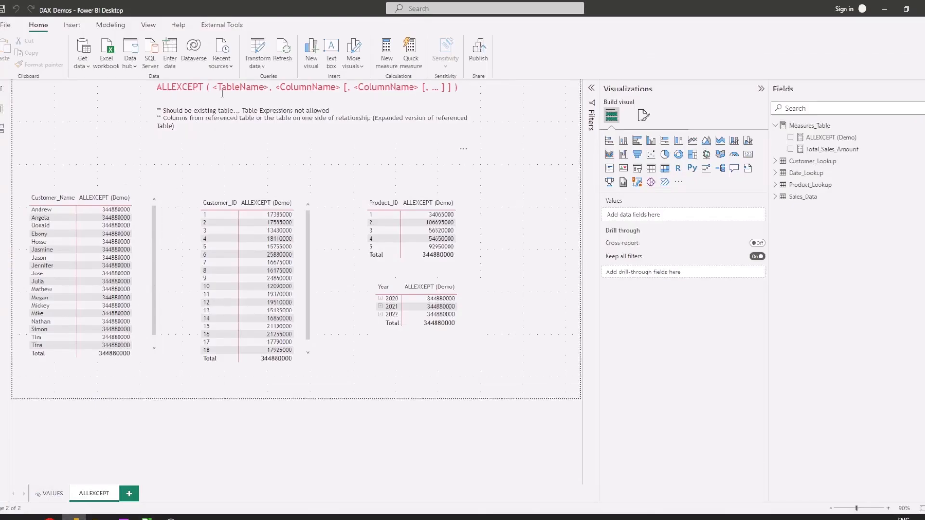
Step: Compare the TableName and ColumnName arguments in Power BI's ALLEXCEPT syntax note with the Customer AllExcept.csv sheet in LibreOffice Calc
drag(218, 87, 255, 90)
drag(273, 90, 264, 88)
drag(264, 88, 338, 90)
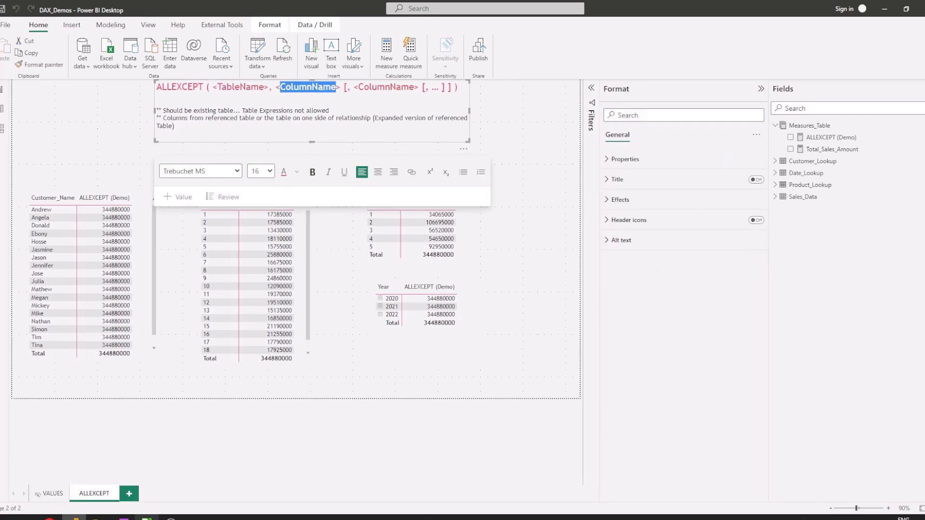
click(147, 518)
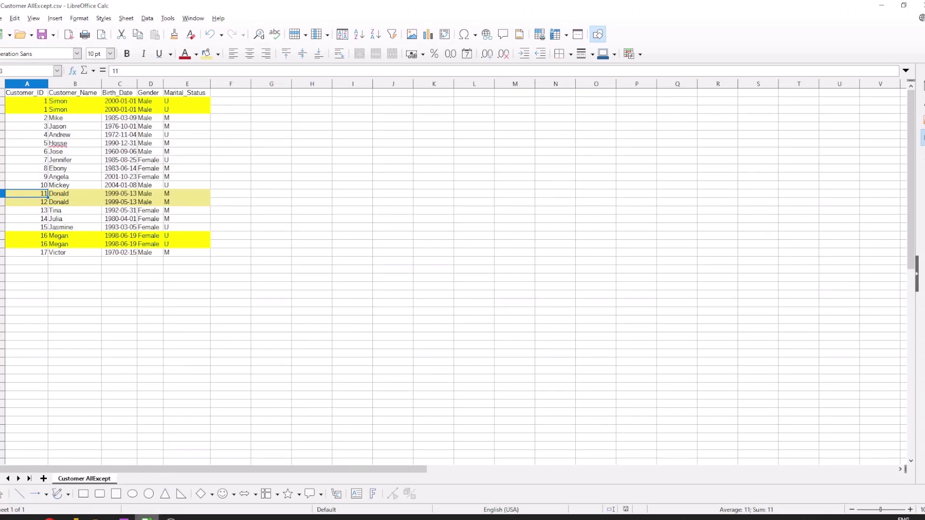
click(147, 518)
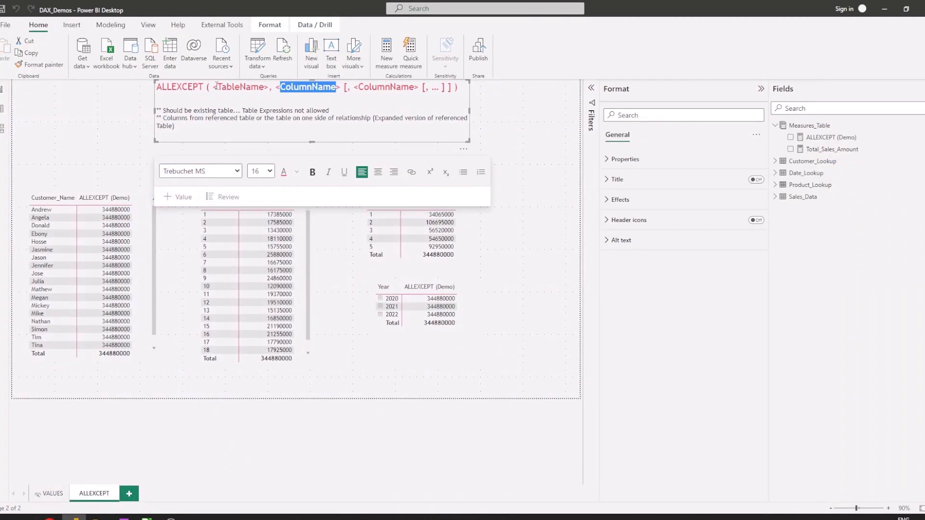
drag(216, 86, 265, 87)
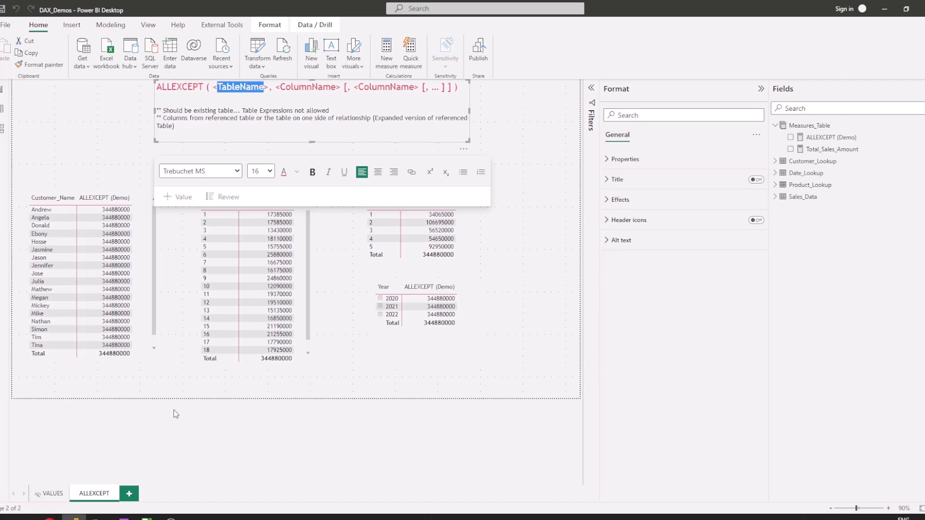
click(147, 517)
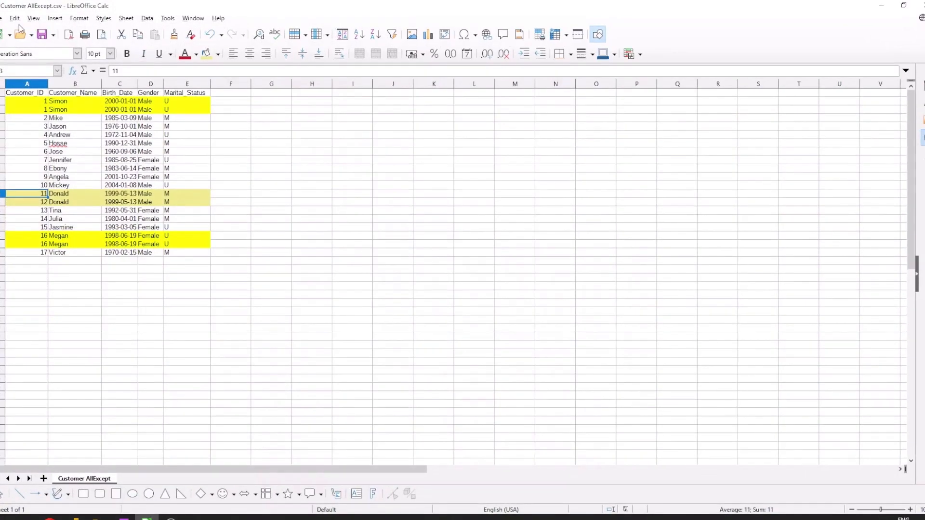
click(76, 518)
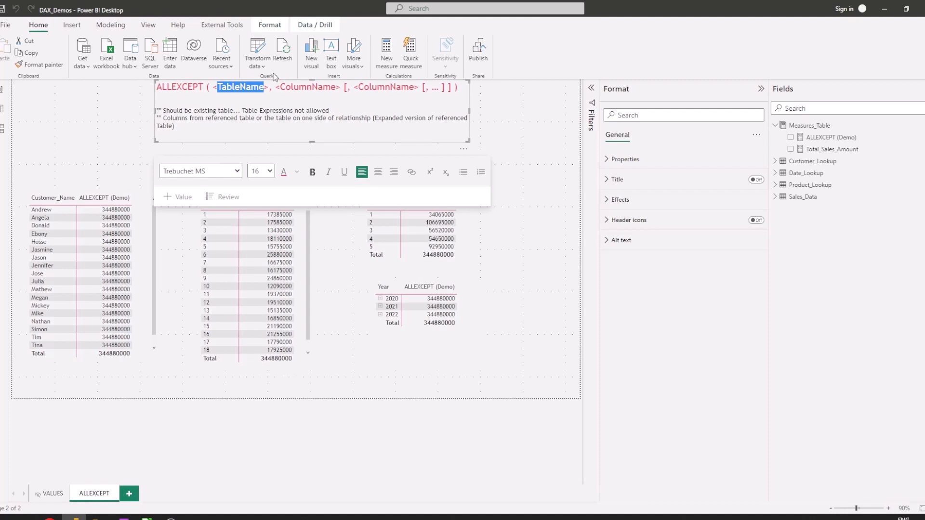
drag(281, 86, 337, 87)
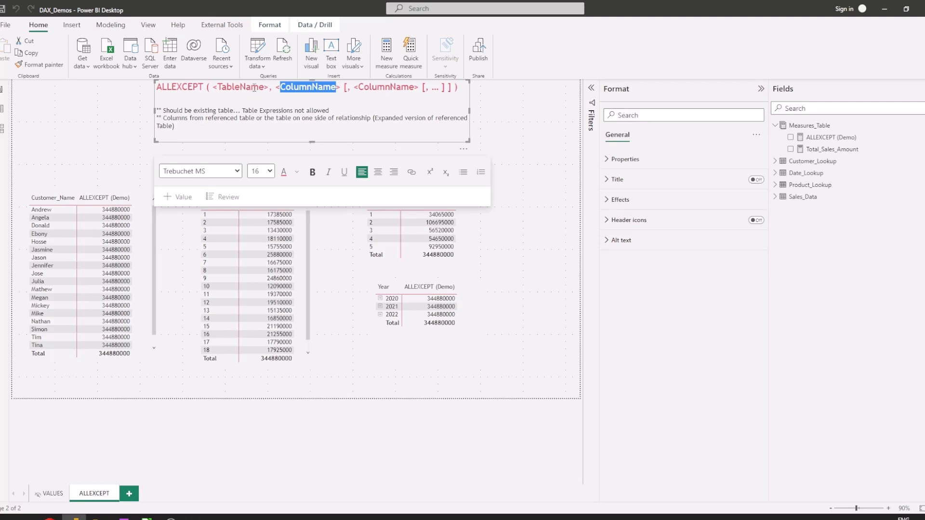
click(680, 304)
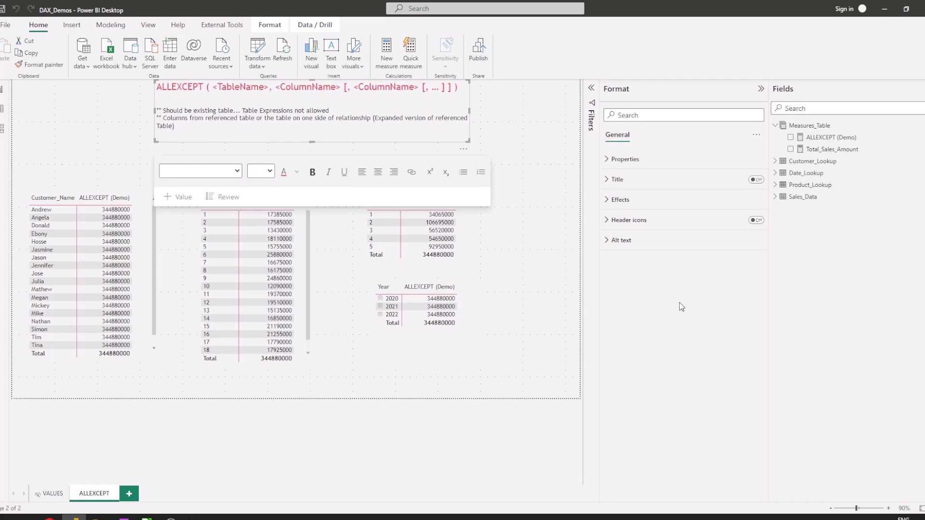
click(147, 517)
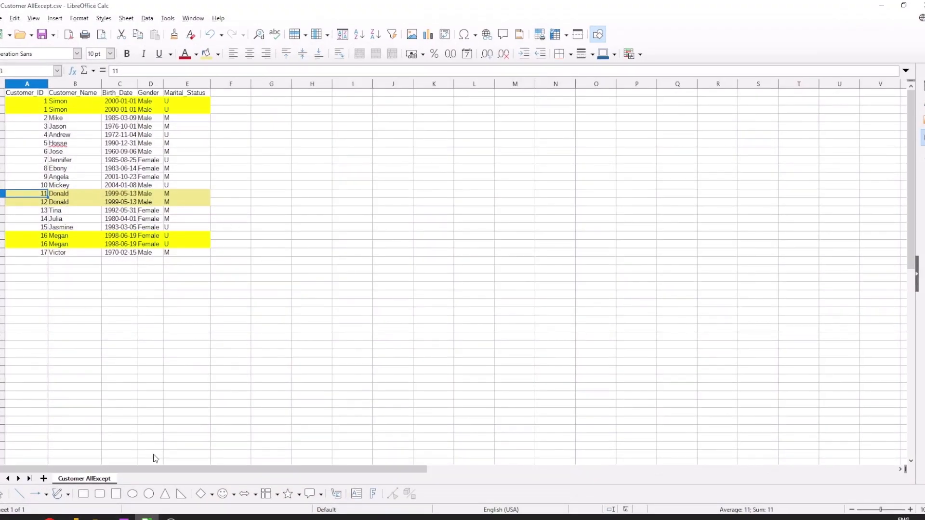
Step: Switch back to Power BI Desktop and load Customer AllExcept.csv into the model as a Text/CSV source
click(76, 518)
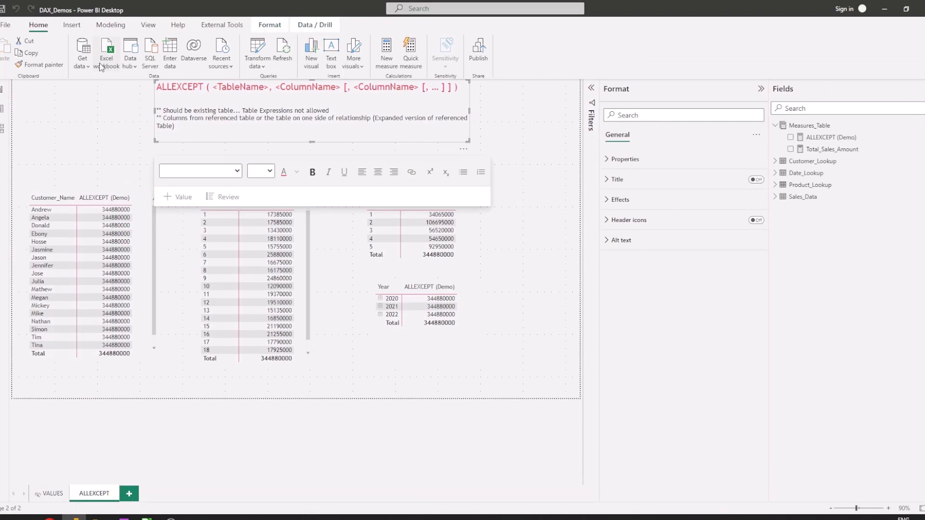
click(83, 62)
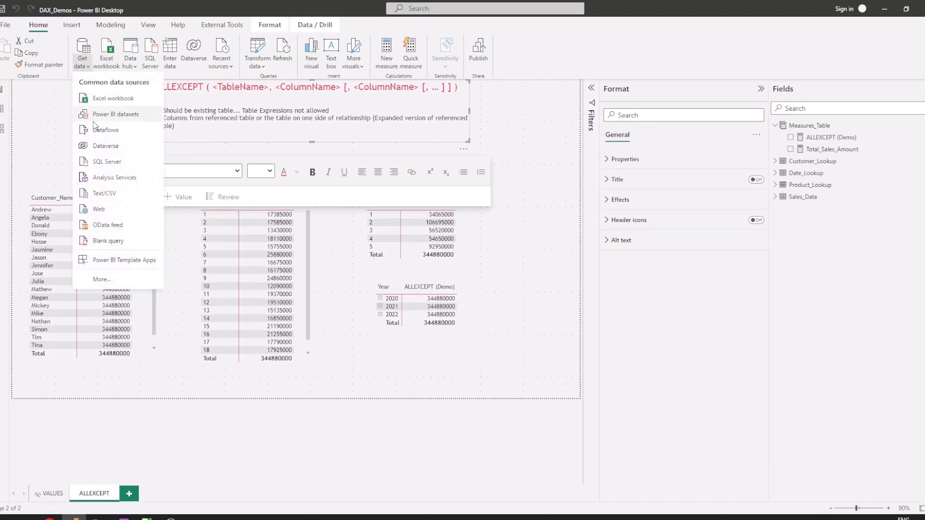
click(104, 193)
double_click(156, 73)
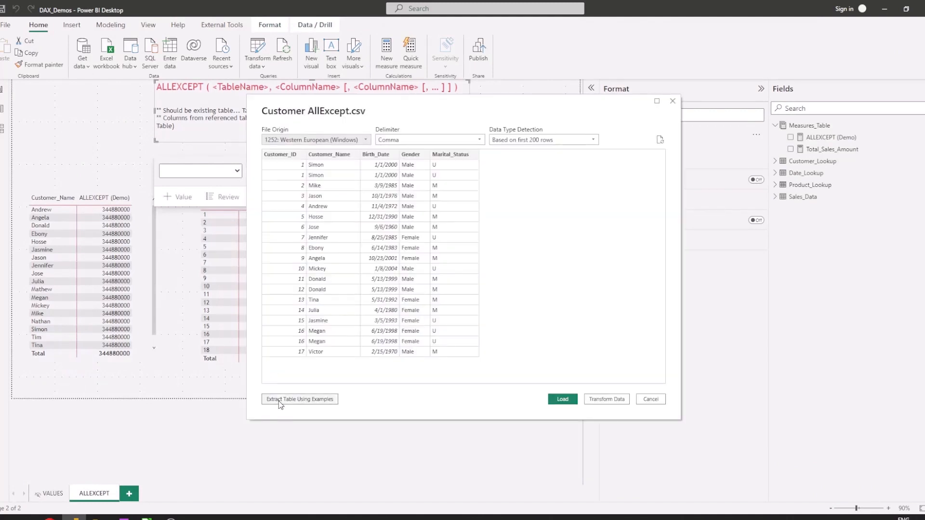
click(571, 399)
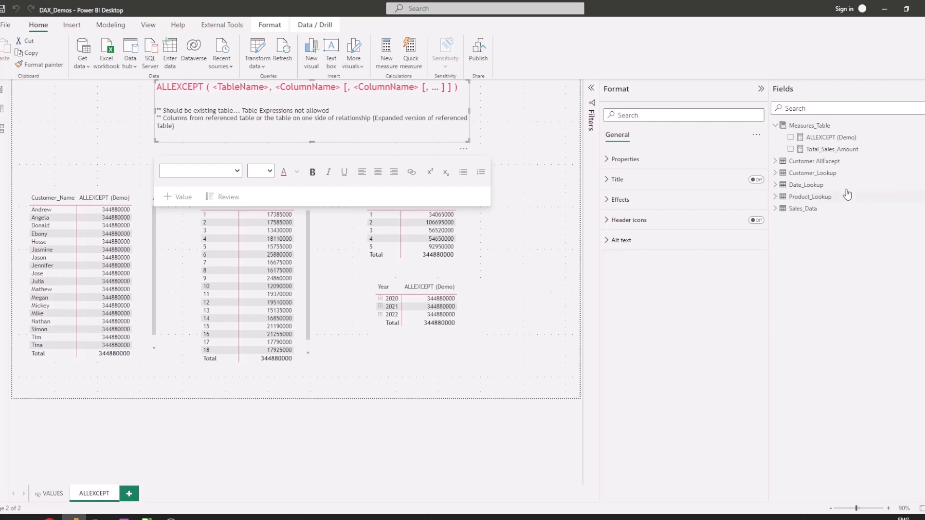
Step: Create a new calculated table and begin its formula with ALLEXCEPT('Customer AllExcept', ready for the column argument
click(833, 164)
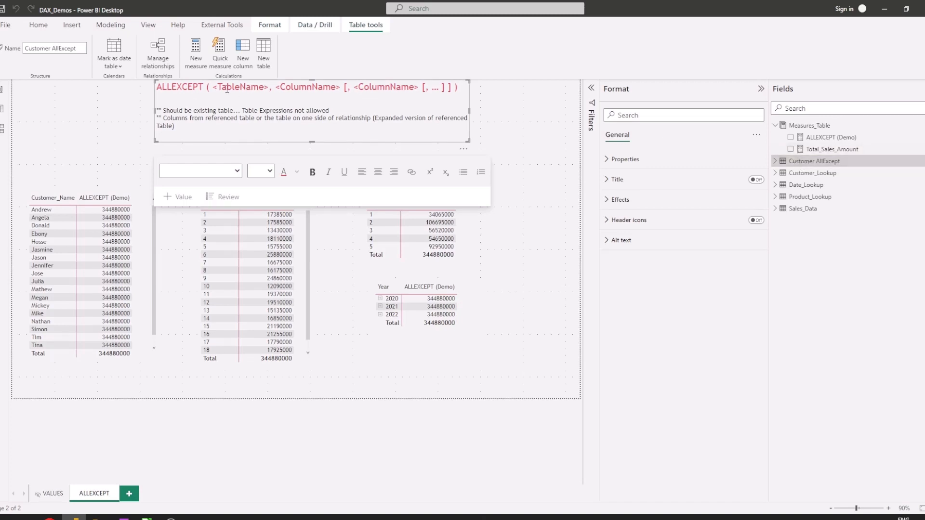
click(262, 57)
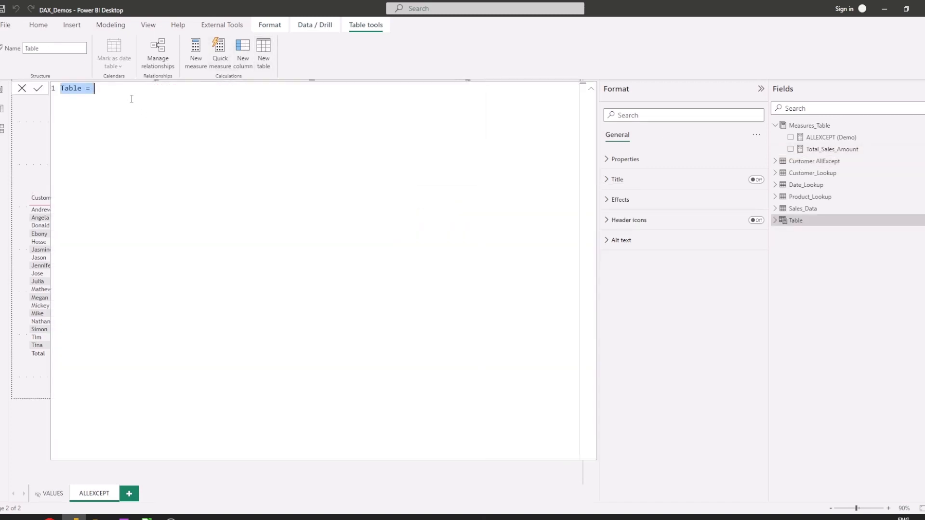
click(124, 91)
text(ALLEX)
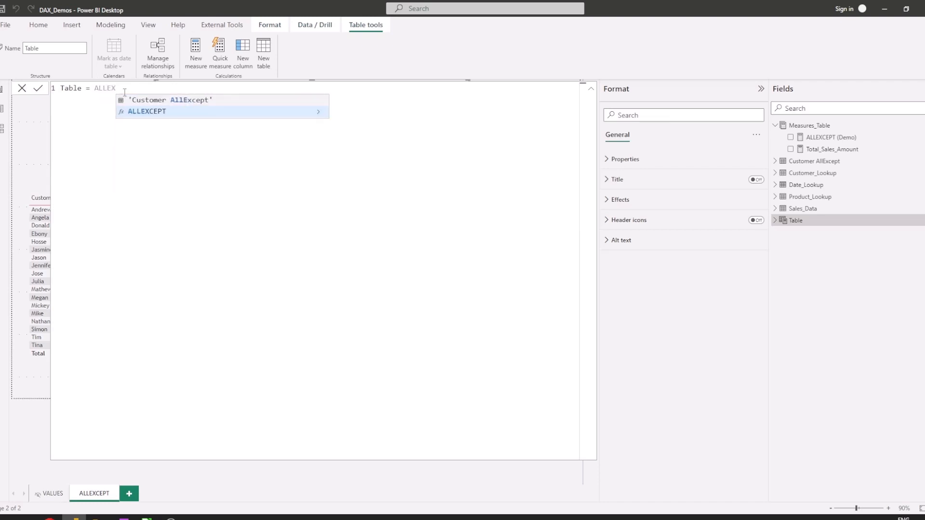
key(Tab)
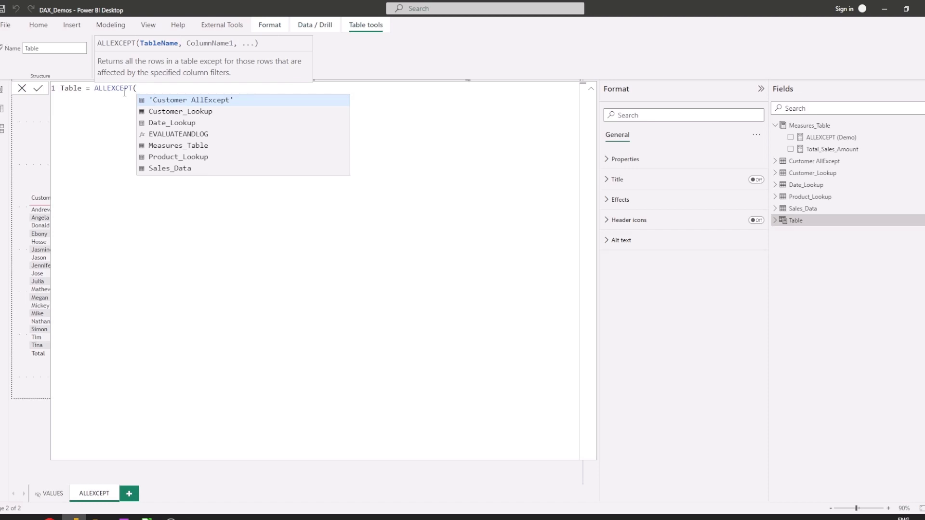
text(Cust)
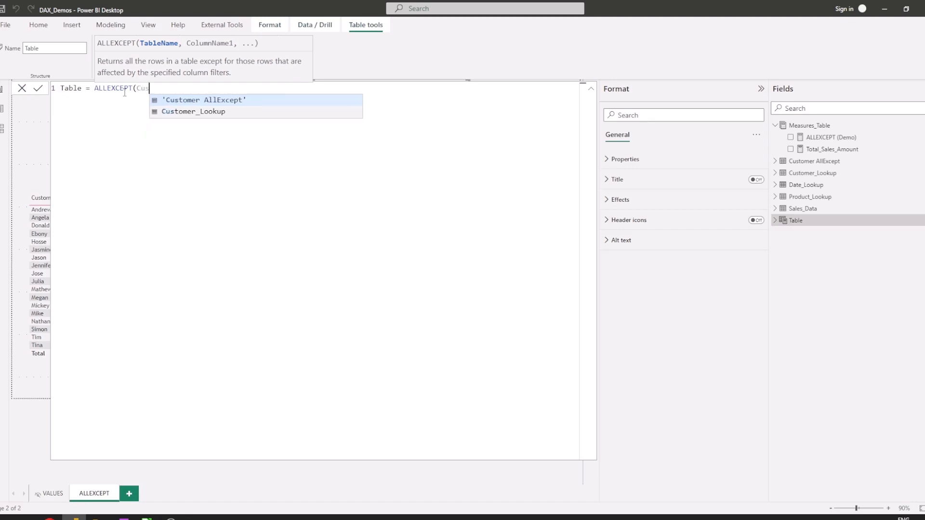
key(Tab)
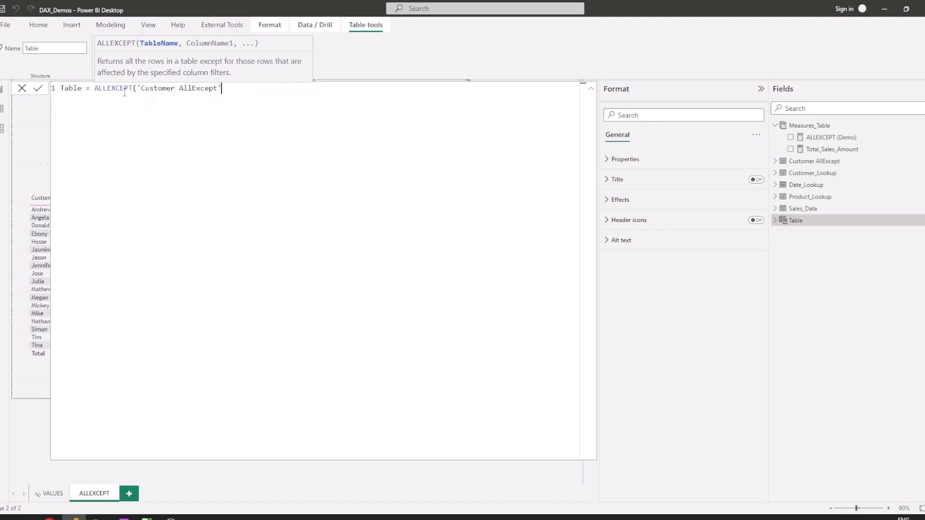
text(,)
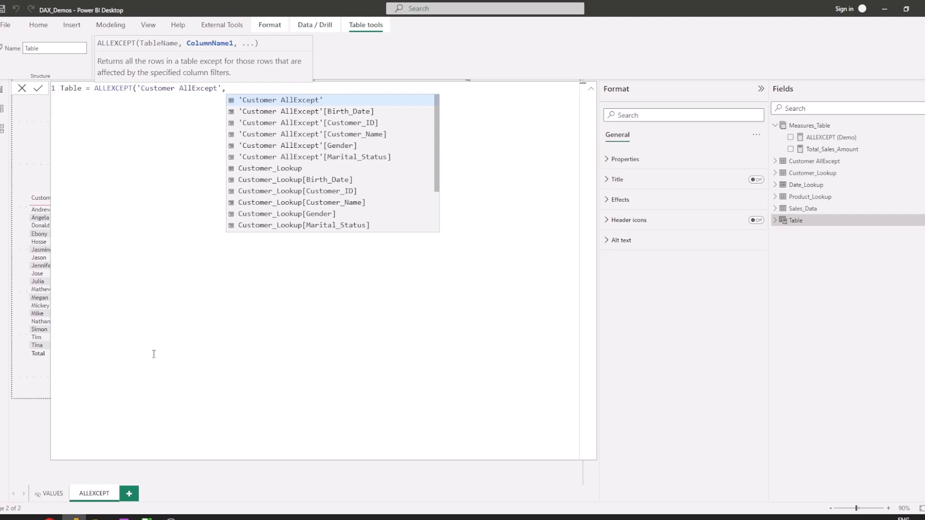
Step: Highlight the Customer_Name through Marital_Status columns of Customer AllExcept.csv in LibreOffice Calc, and return to the Power BI table formula
click(148, 516)
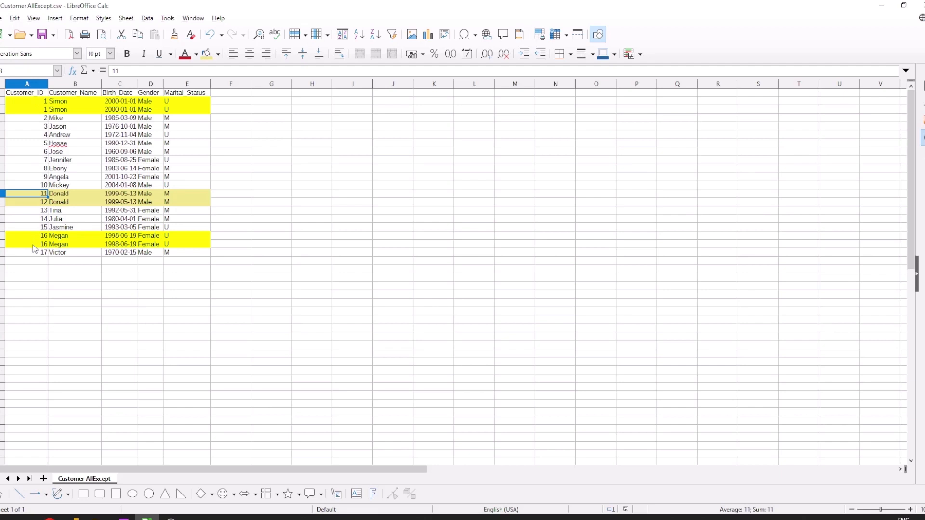
click(85, 94)
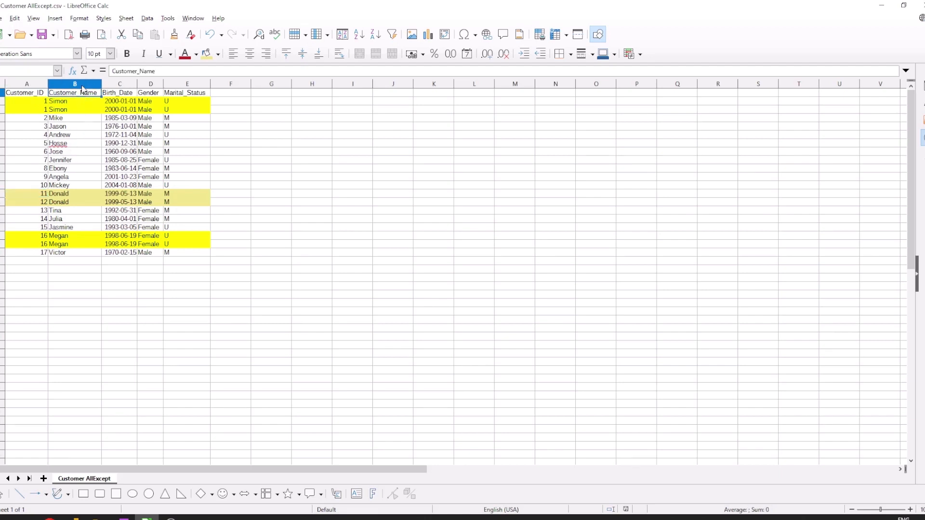
key(ctrl+space)
key(shift+Right)
key(shift+Right)
key(shift+Right)
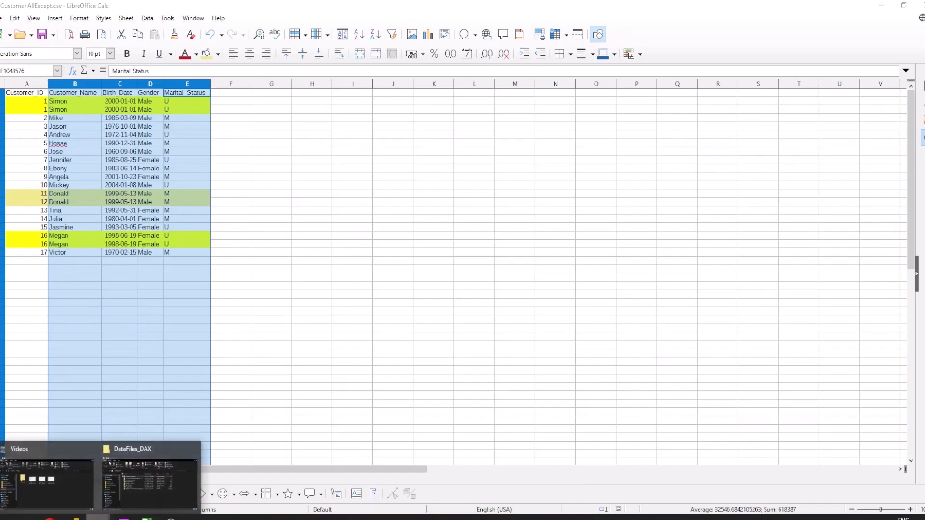
click(74, 518)
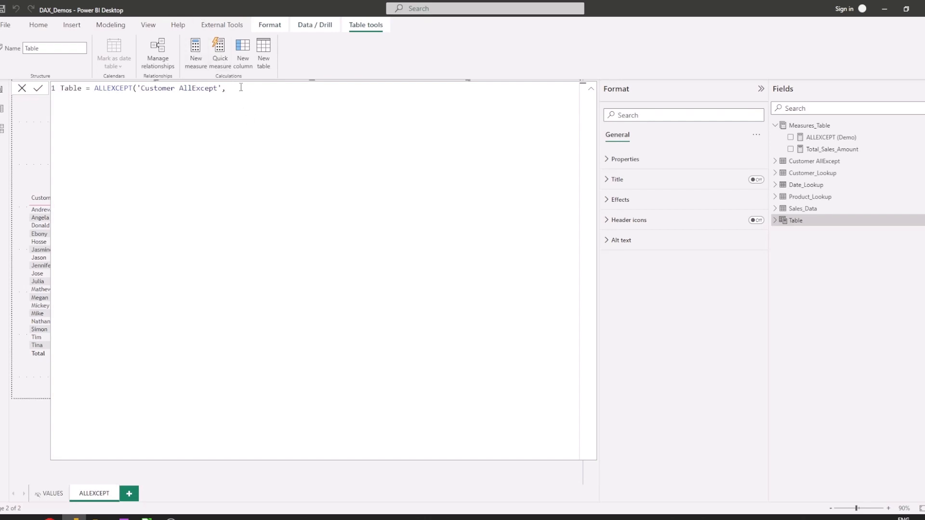
Step: Complete the calculated table's formula with 'Customer AllExcept'[Customer_ID] as the excluded column and commit it
text(Cu)
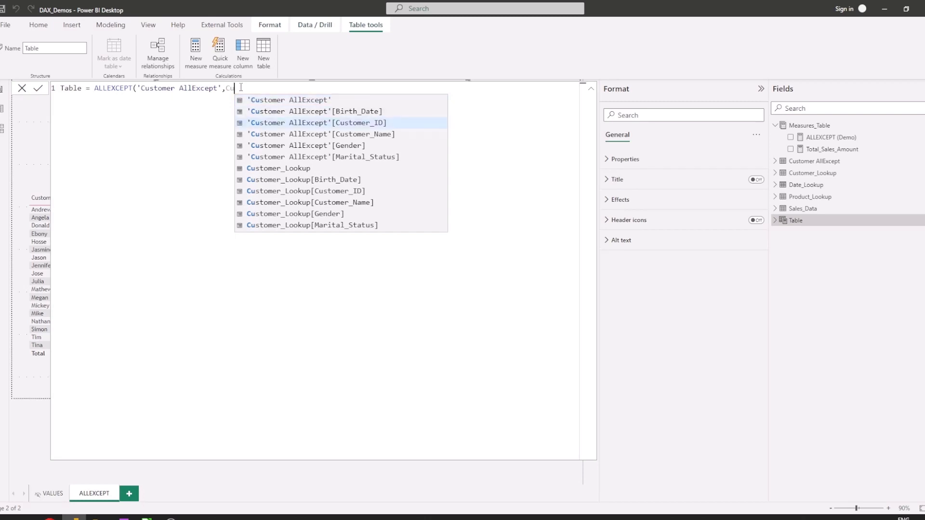
key(Tab)
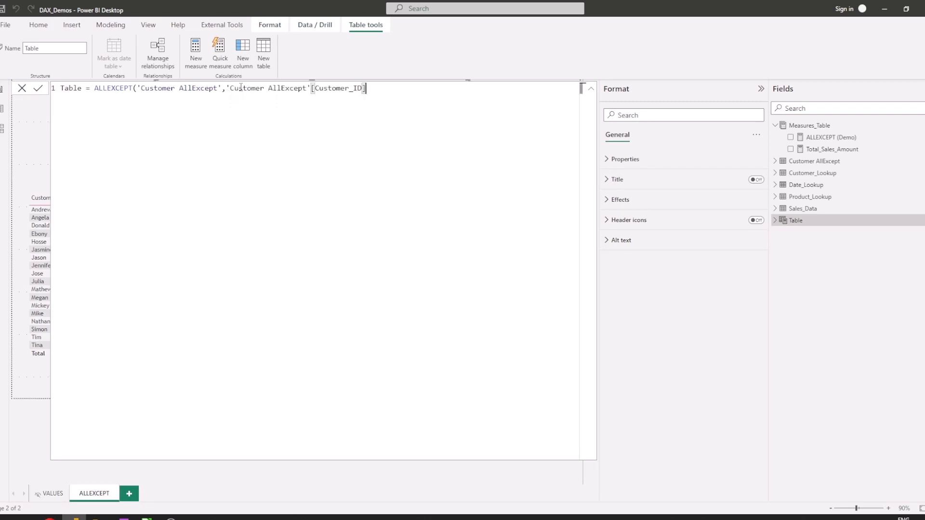
text())
key(Return)
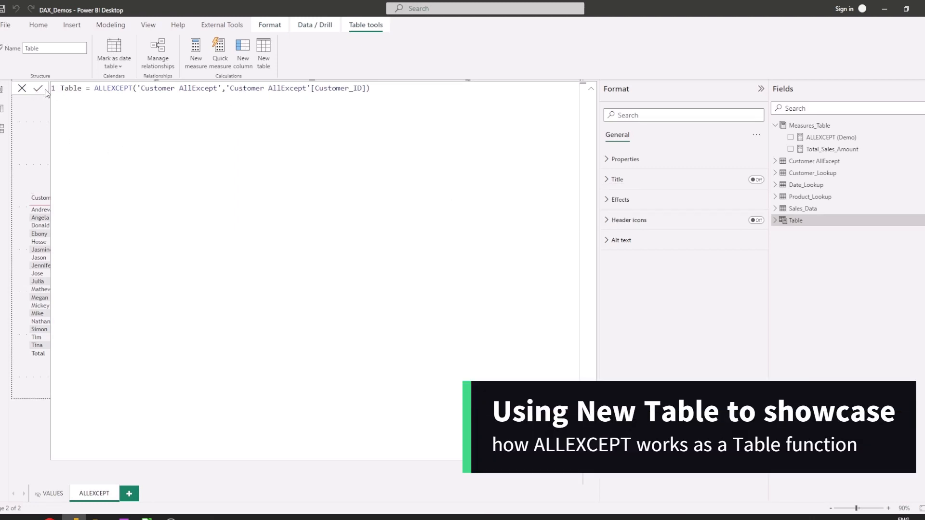
Step: Rename the calculated table in its formula to ALLEXCEPT (TableFunctionDemo) and display its rows in the data view
double_click(68, 88)
text(ALLE)
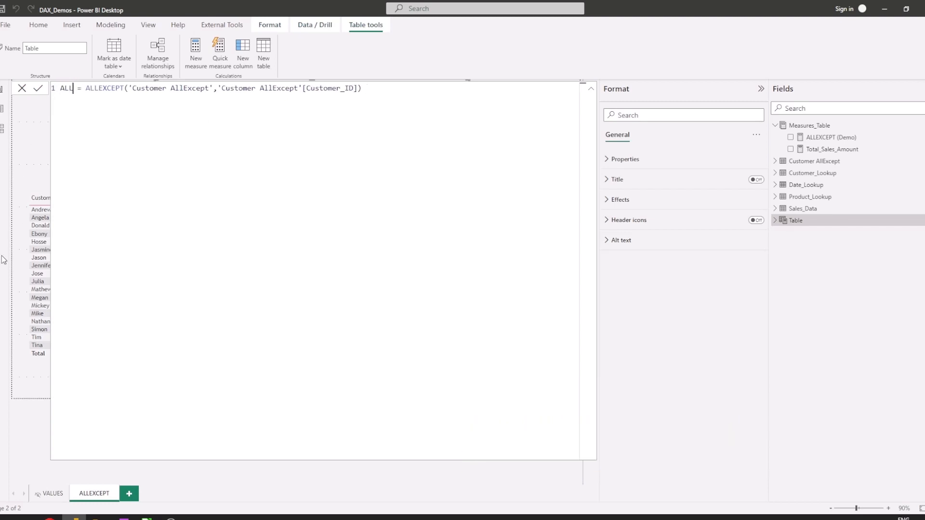
text(XCEPT ()
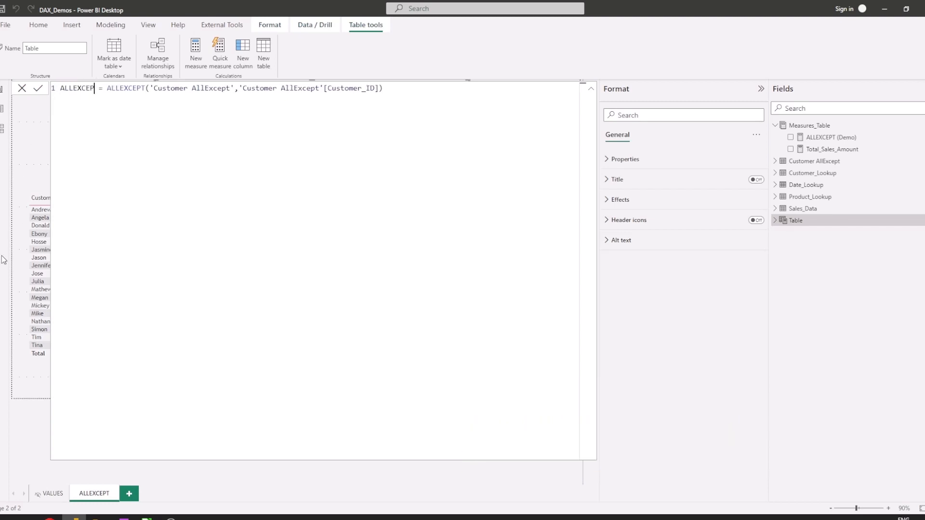
text(TableD)
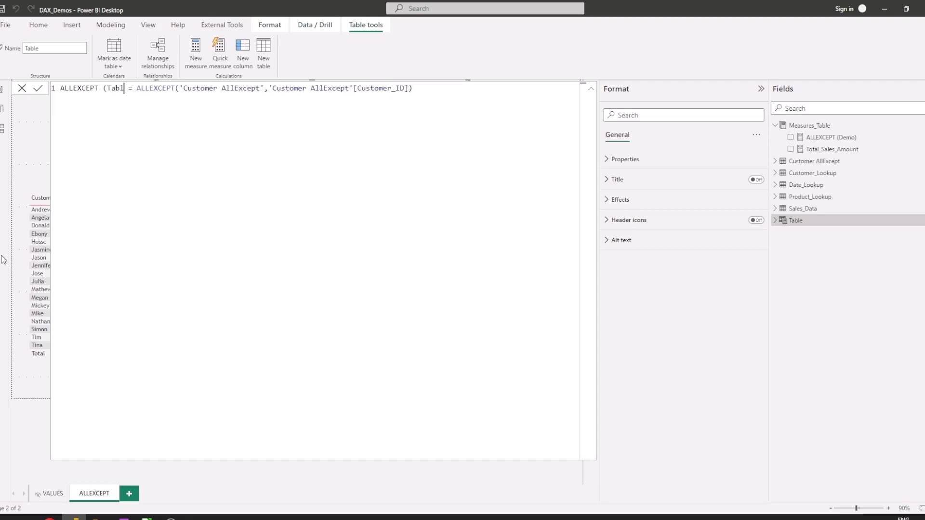
key(BackSpace)
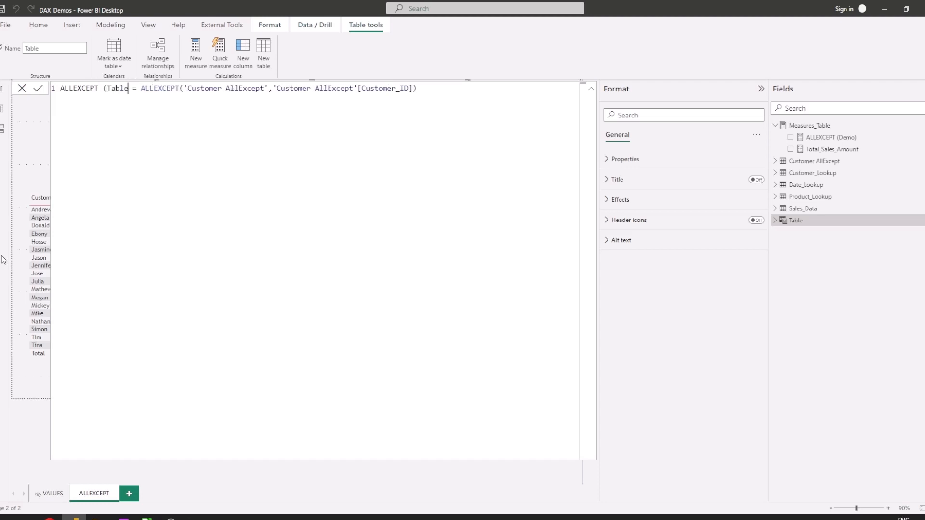
text(FunctionD)
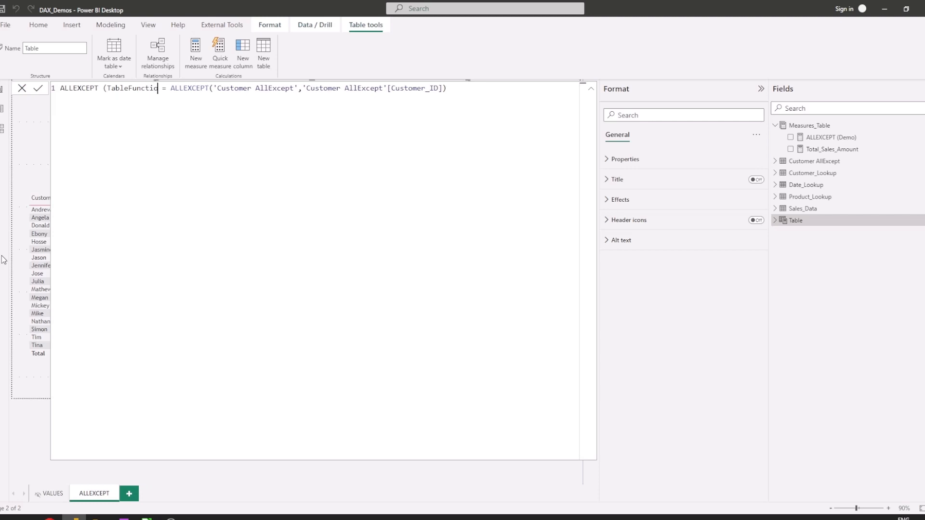
text(emo))
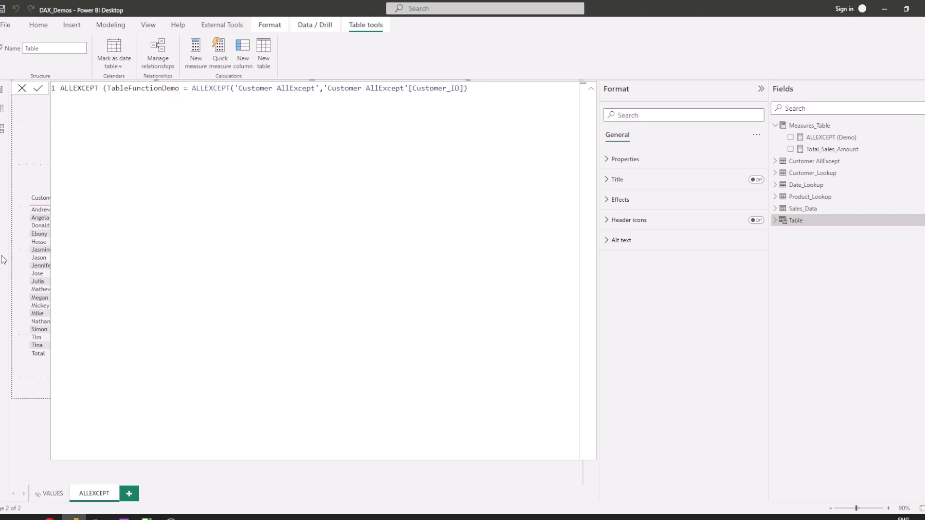
key(Return)
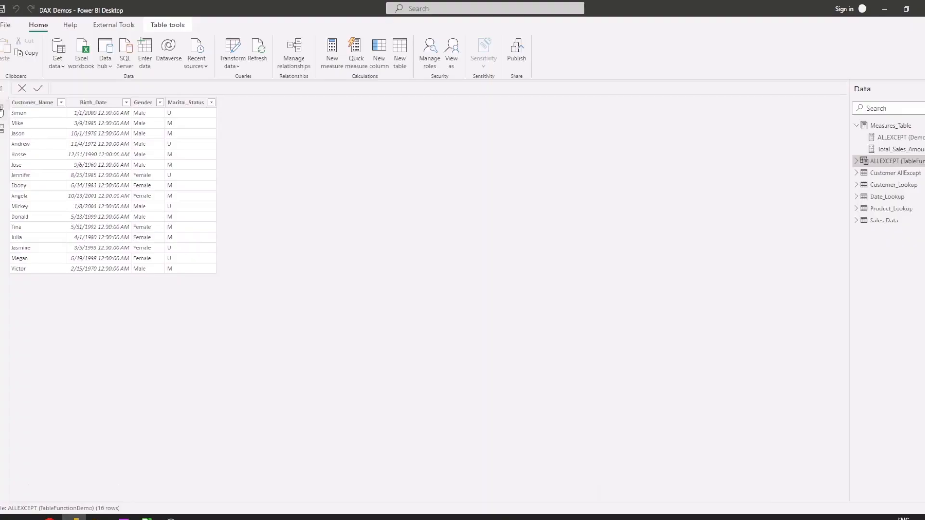
Step: Highlight Customer_ID in the ALLEXCEPT (TableFunctionDemo) formula, and inspect the pale-yellow repeated-name rows of Customer AllExcept.csv in LibreOffice Calc
click(884, 161)
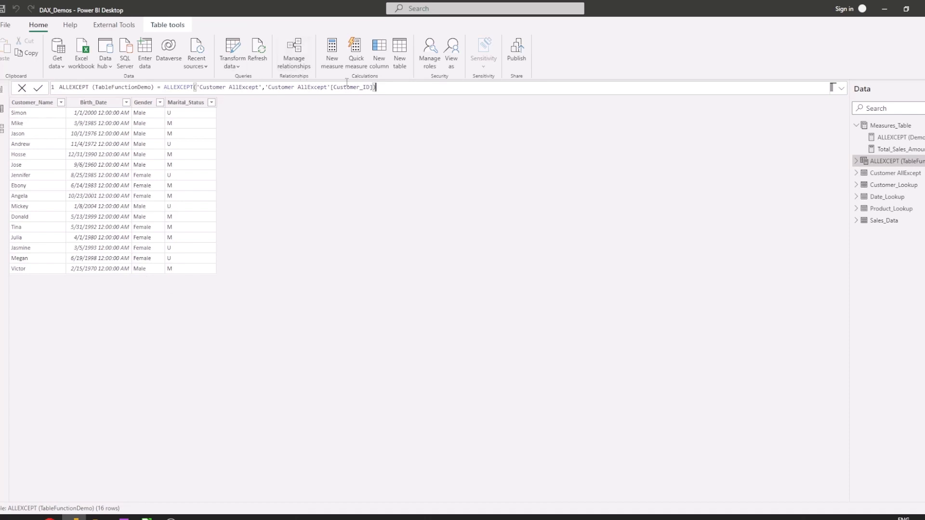
drag(333, 89, 372, 90)
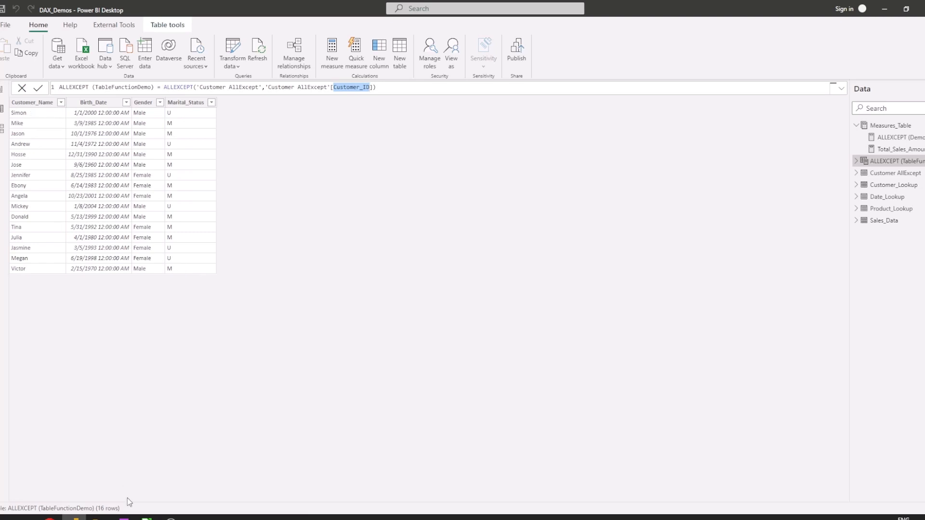
click(147, 518)
click(38, 143)
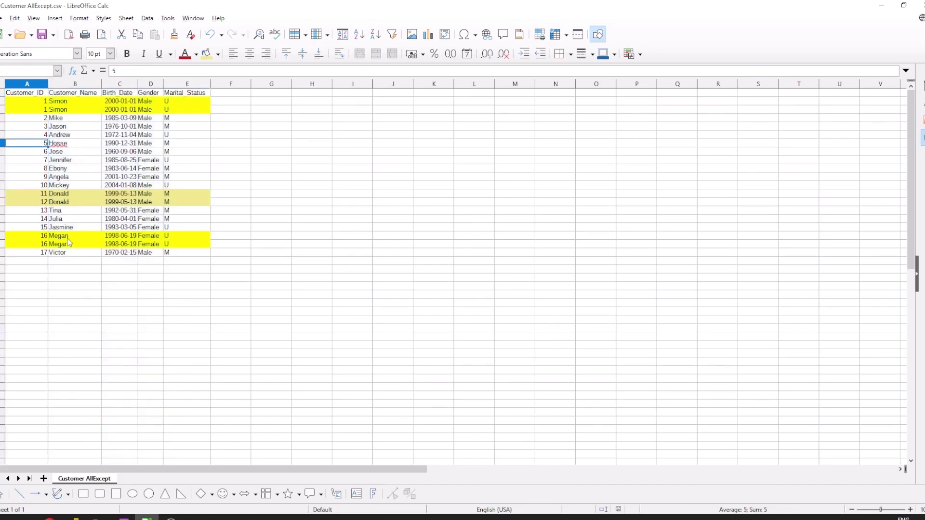
click(69, 195)
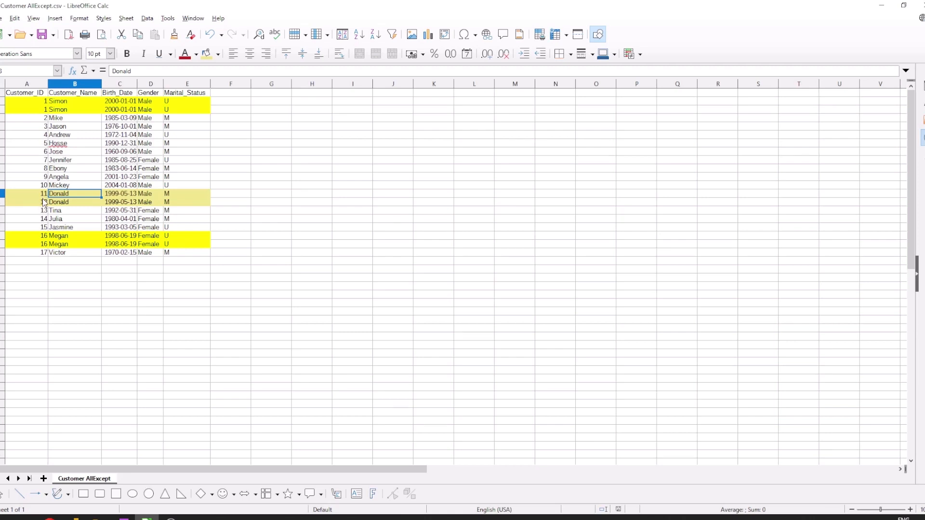
Step: Highlight the Customer_ID column and the Customer_Name through Marital_Status columns separately, and switch back to Power BI Desktop to compare the table
click(30, 84)
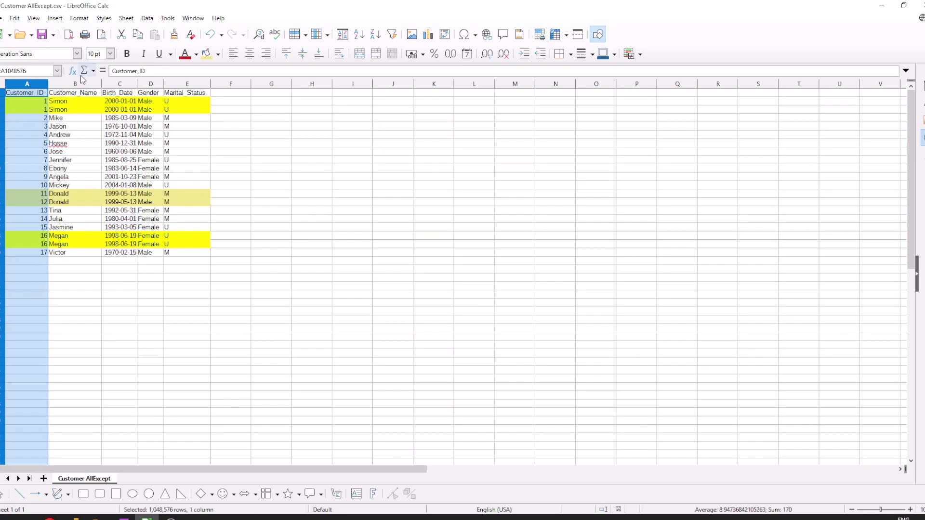
drag(81, 86, 187, 88)
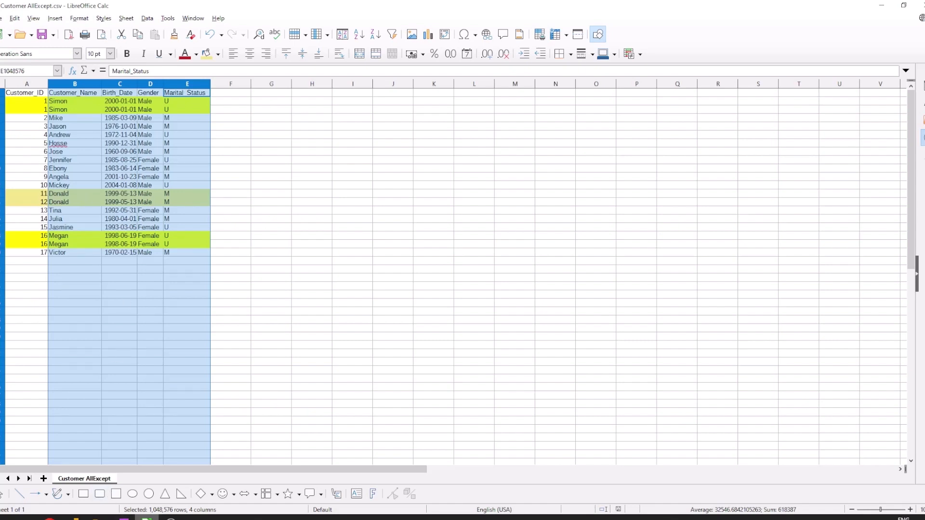
mouse_move(147, 518)
click(97, 453)
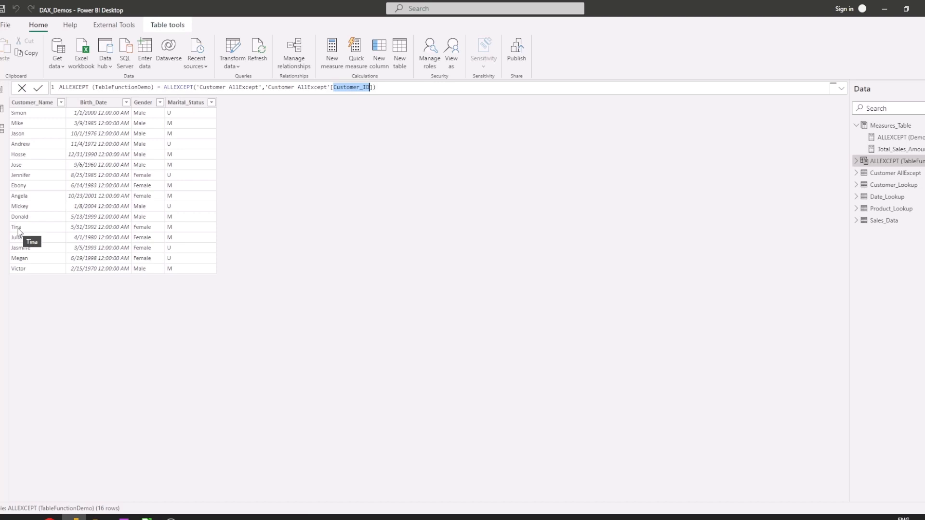
Step: Replace the excluded column in the ALLEXCEPT (TableFunctionDemo) formula with 'Customer AllExcept'[Gender] and apply the formula
click(375, 88)
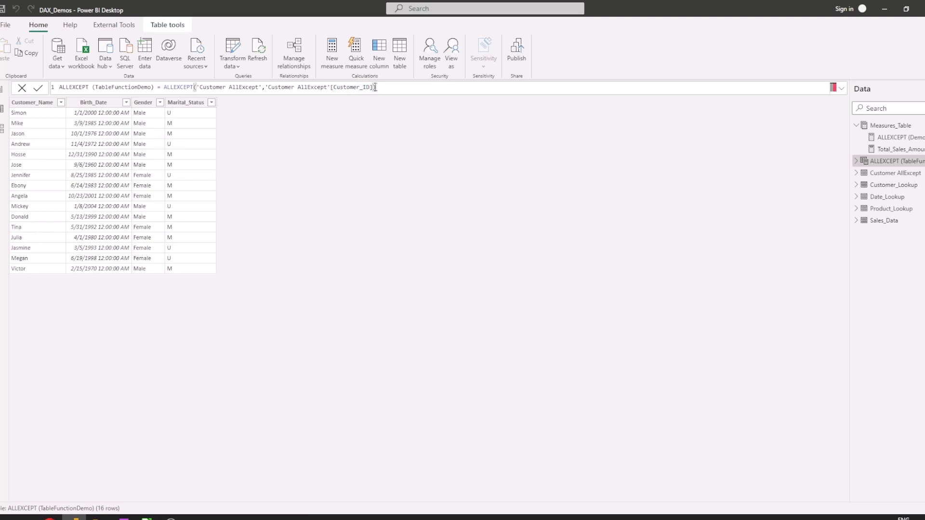
drag(376, 87, 268, 89)
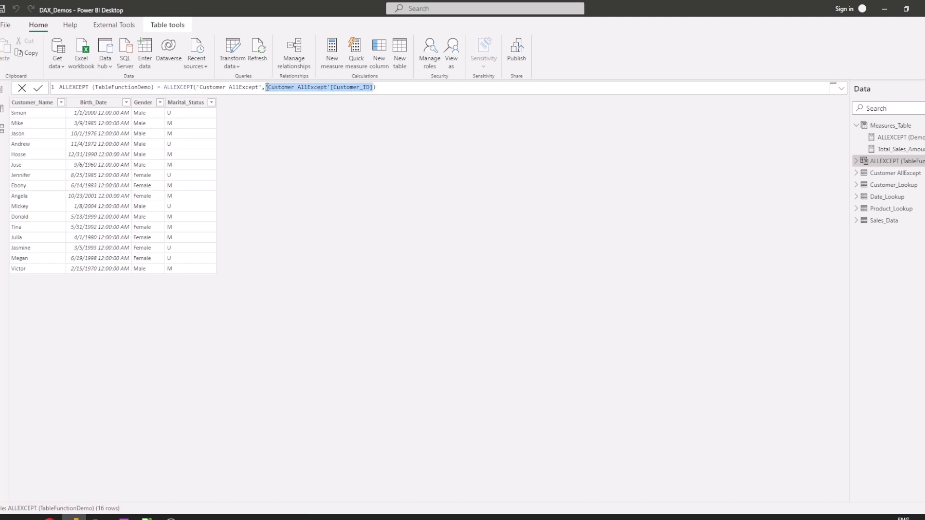
key(BackSpace)
text(')
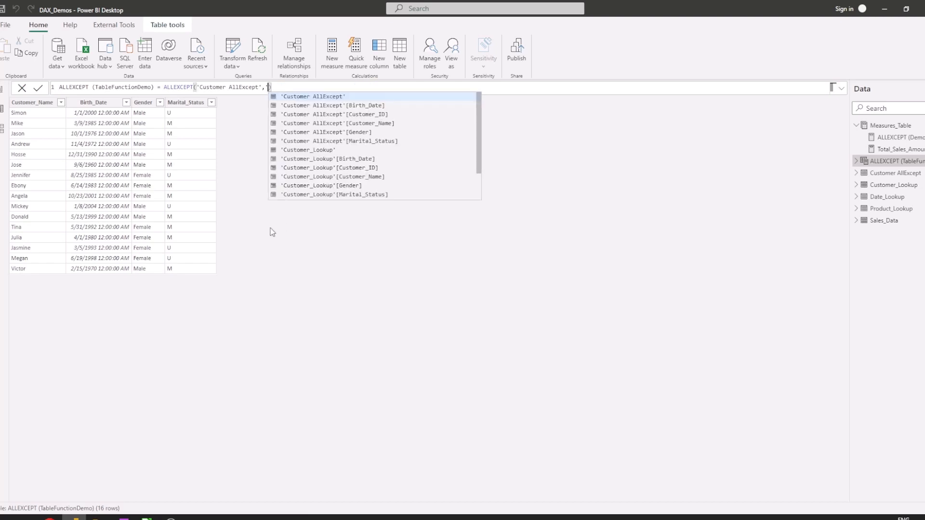
key(Down)
key(Down)
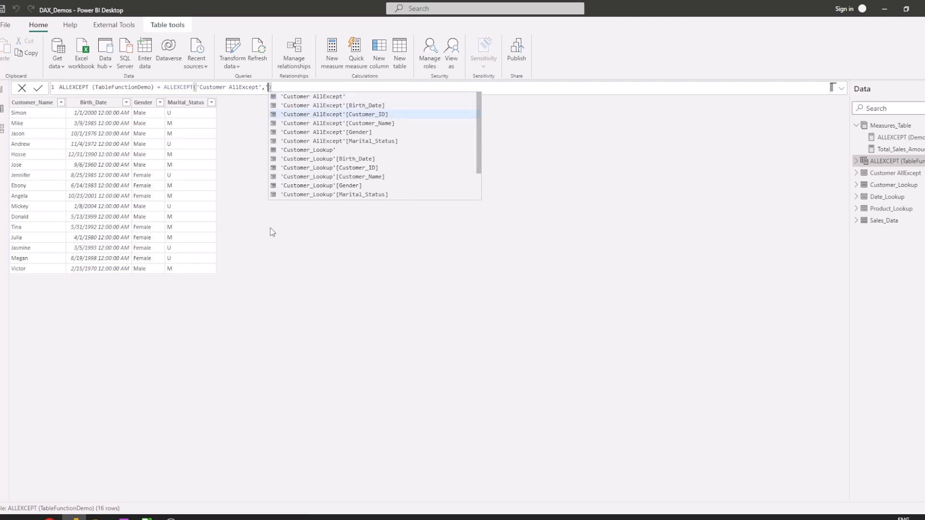
key(Down)
key(Down)
key(Tab)
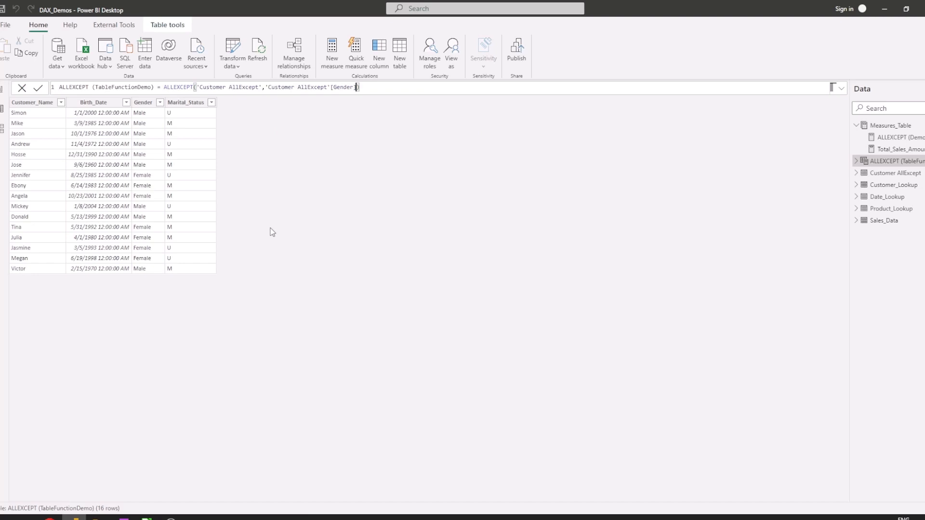
click(290, 224)
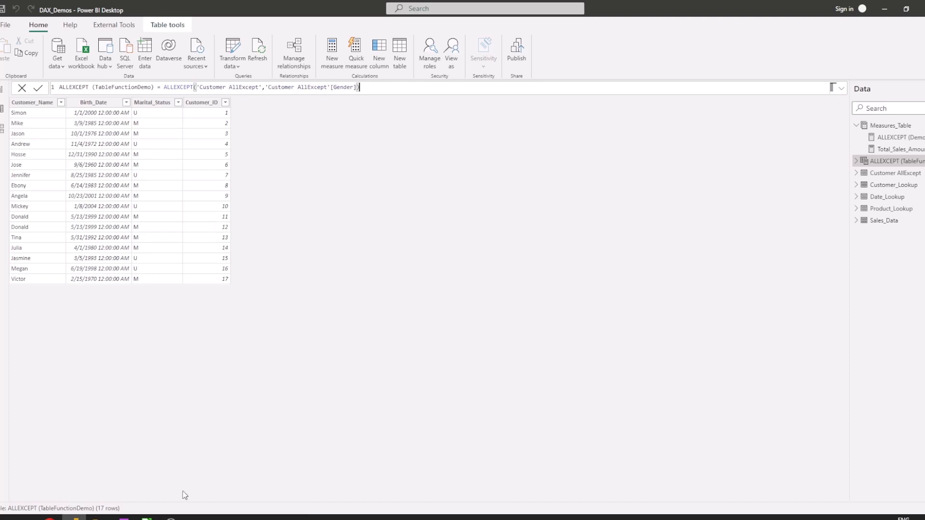
Step: In LibreOffice Calc, check the IDs of the pale-yellow rows and highlight every column of Customer AllExcept.csv except Gender
click(147, 517)
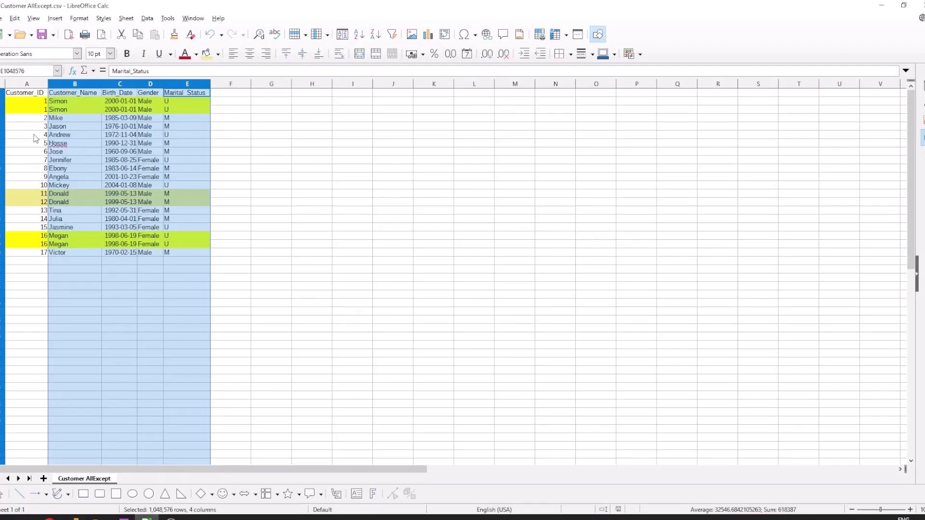
drag(36, 193, 36, 205)
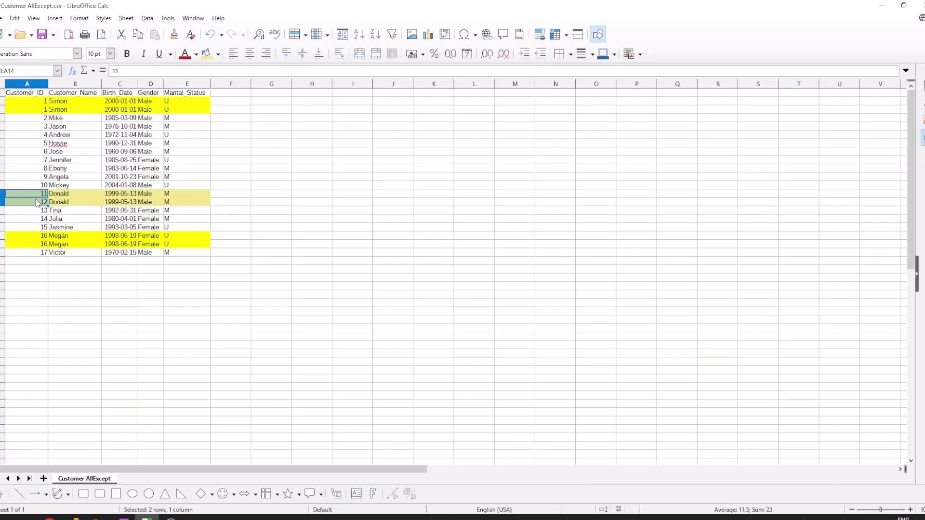
click(43, 84)
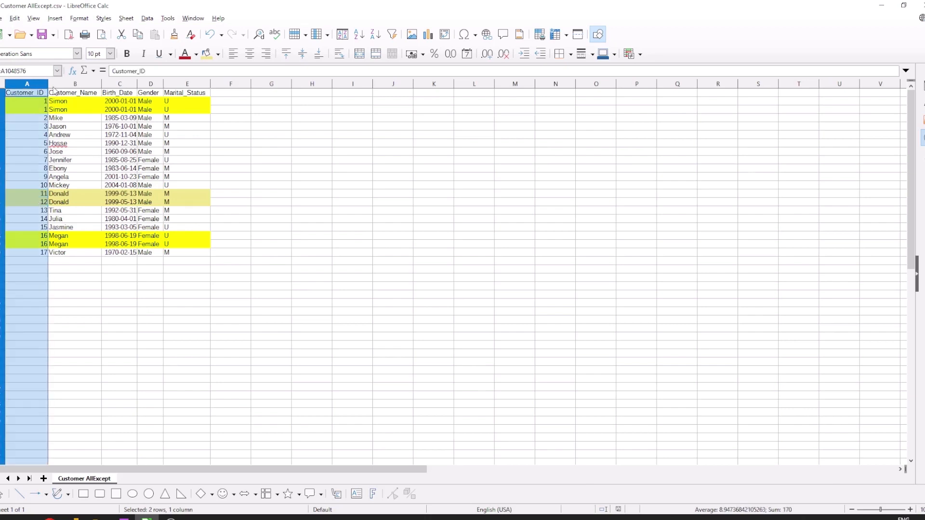
ctrl+click(68, 86)
ctrl+click(112, 84)
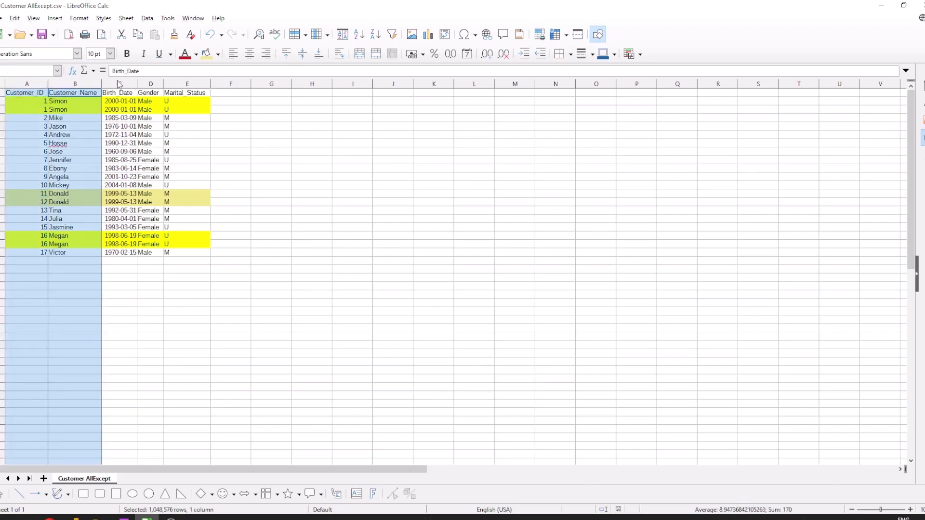
ctrl+click(173, 87)
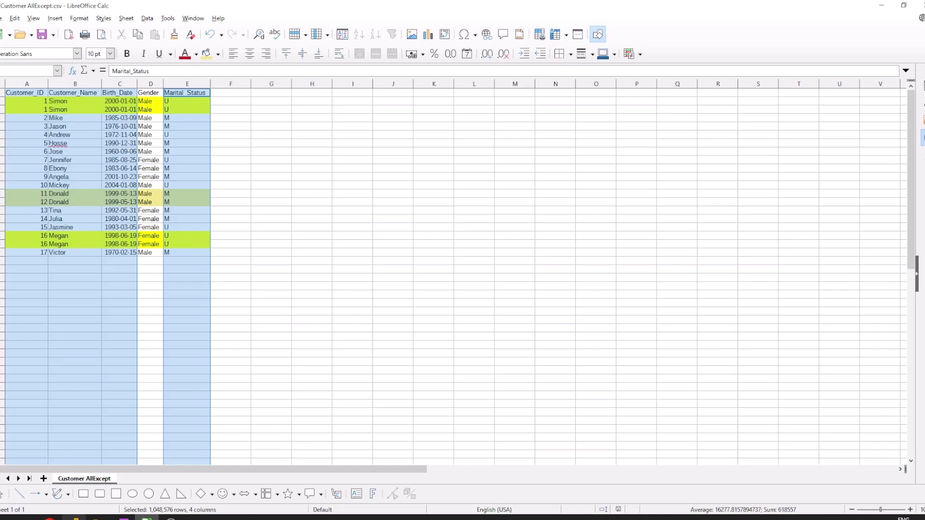
Step: Return to Power BI Desktop and examine the Marital_Status and Customer_ID values of the repeated-name rows in the calculated table
click(74, 518)
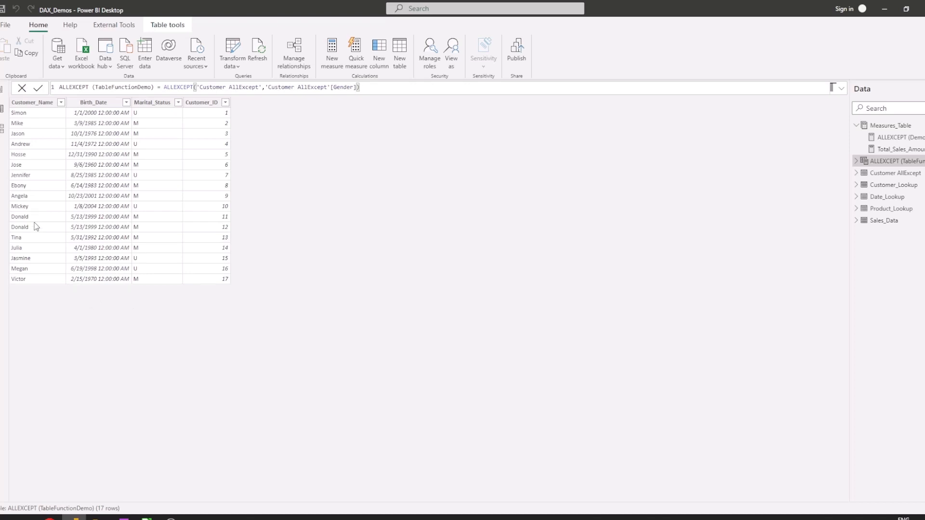
click(139, 218)
click(204, 222)
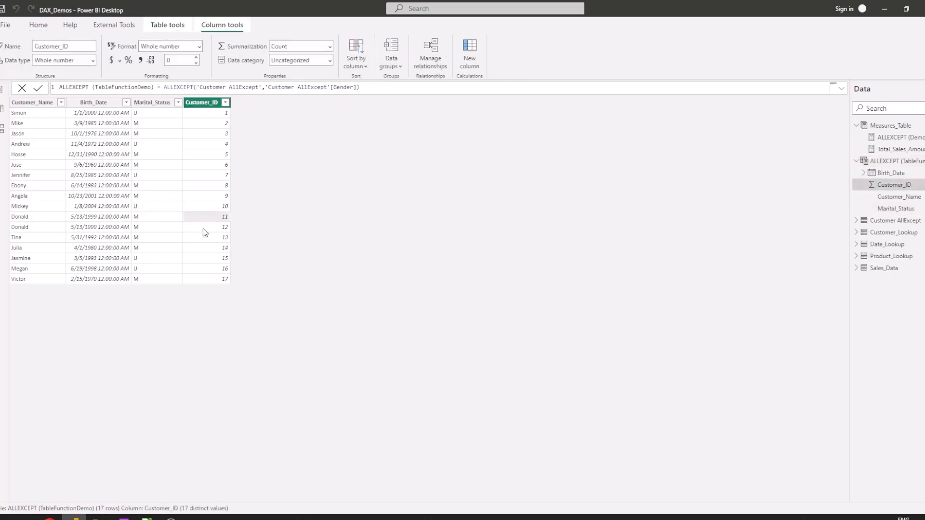